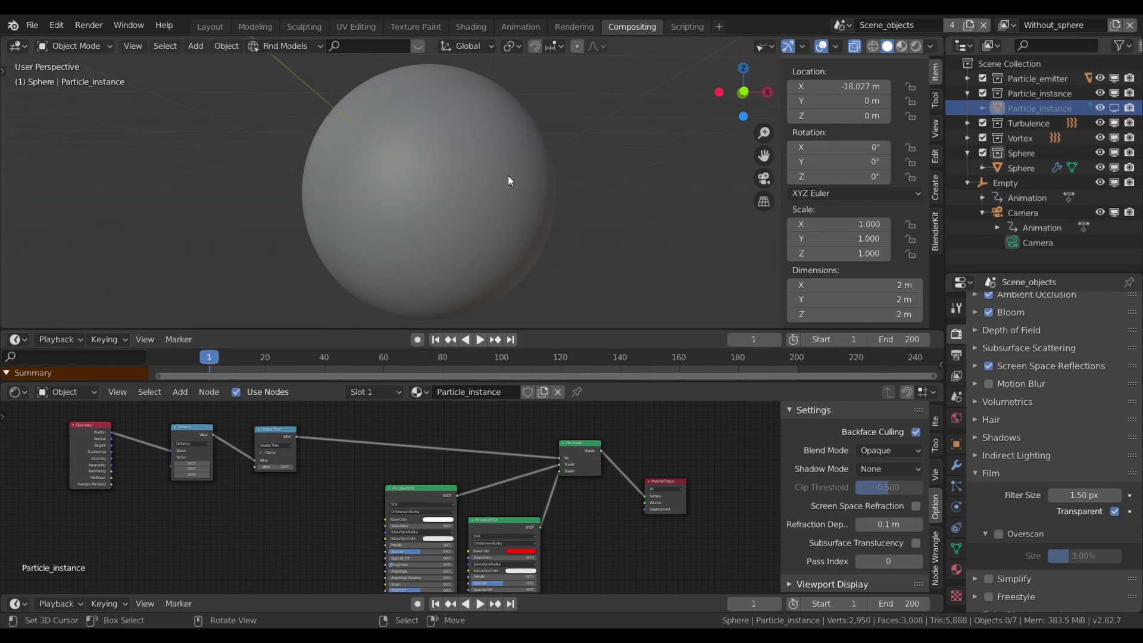
Select the large sphere and confirm its material Blend Mode stays on Alpha Blend
left_click(463, 187)
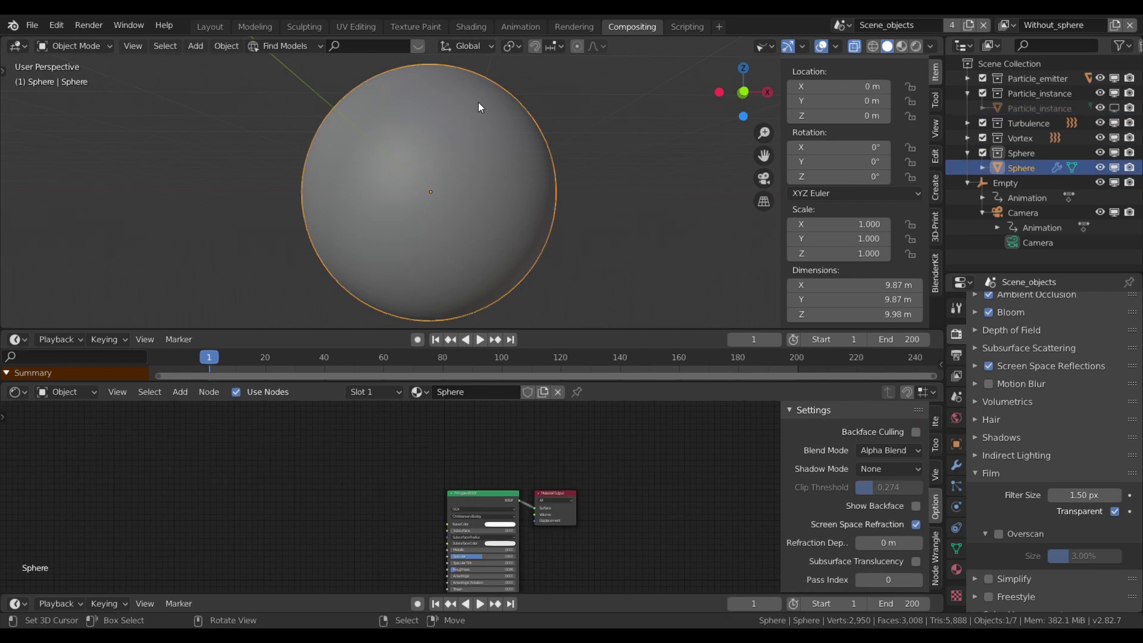
scroll(589, 541, "up", 3)
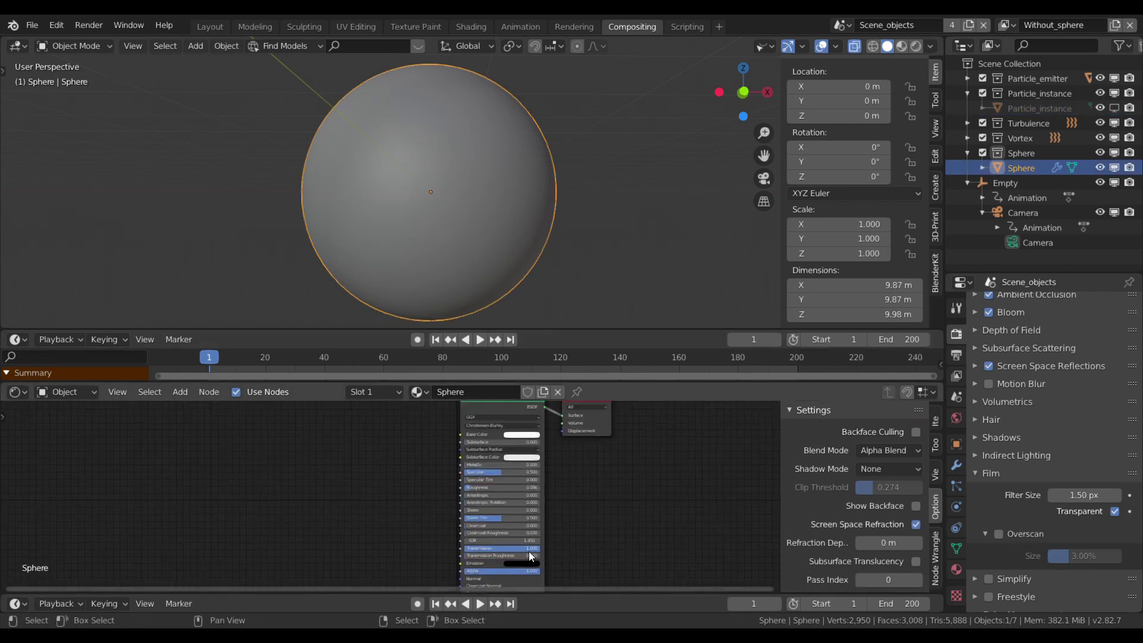
left_click(906, 451)
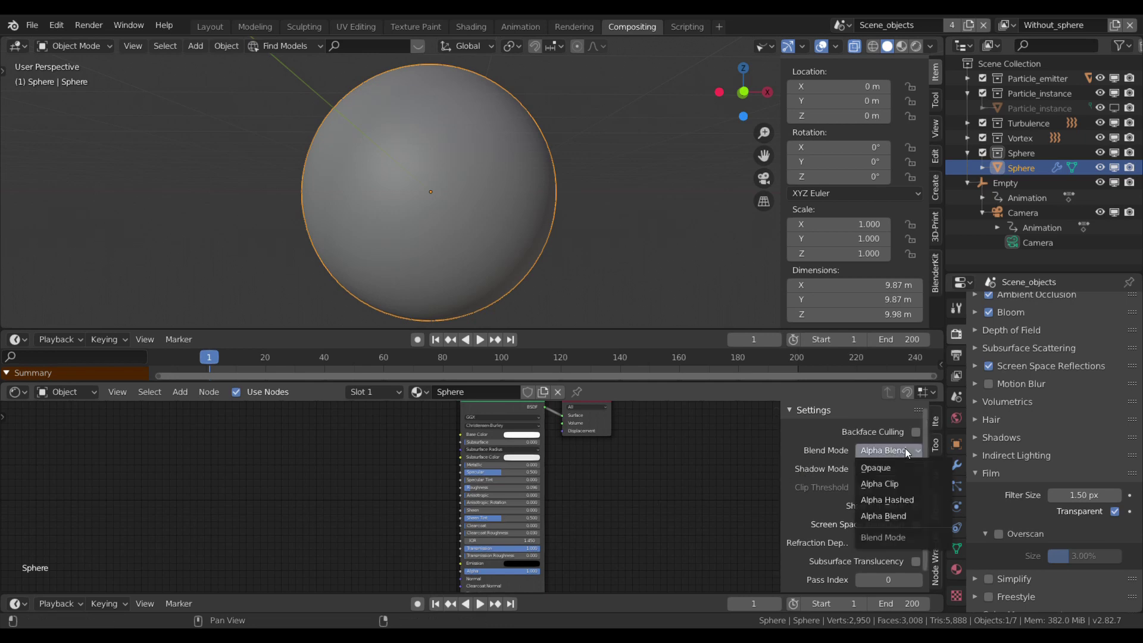
left_click(891, 456)
scroll(590, 483, "up", 2)
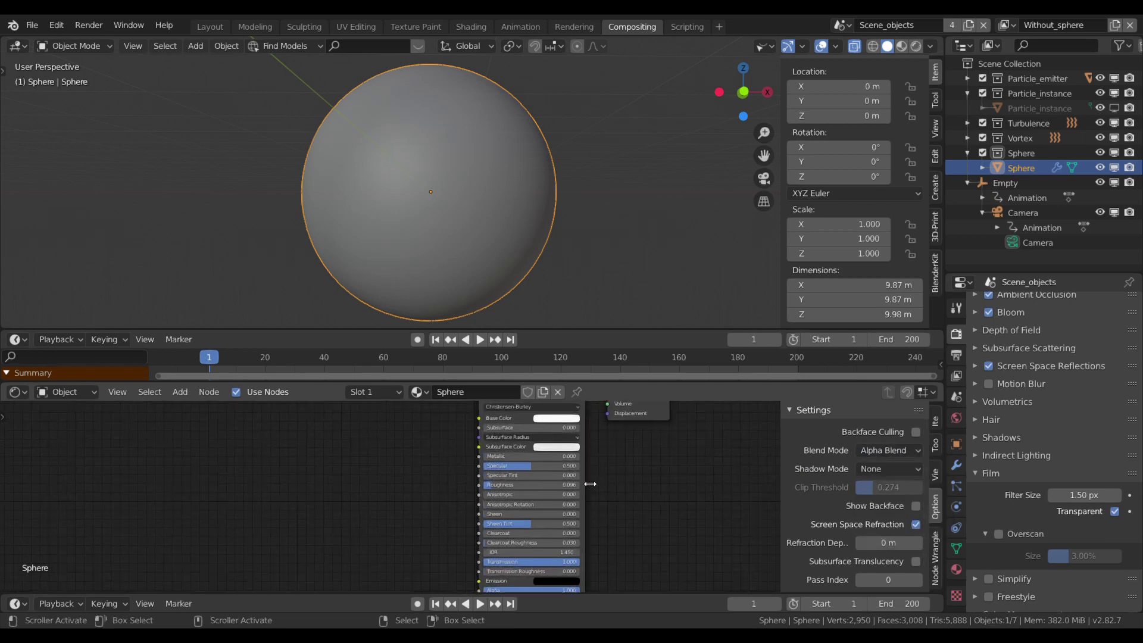
middle_click_drag(656, 504, 525, 518)
Make Particle_instance visible in the viewport again
scroll(532, 480, "down", 1)
scroll(531, 480, "down", 1)
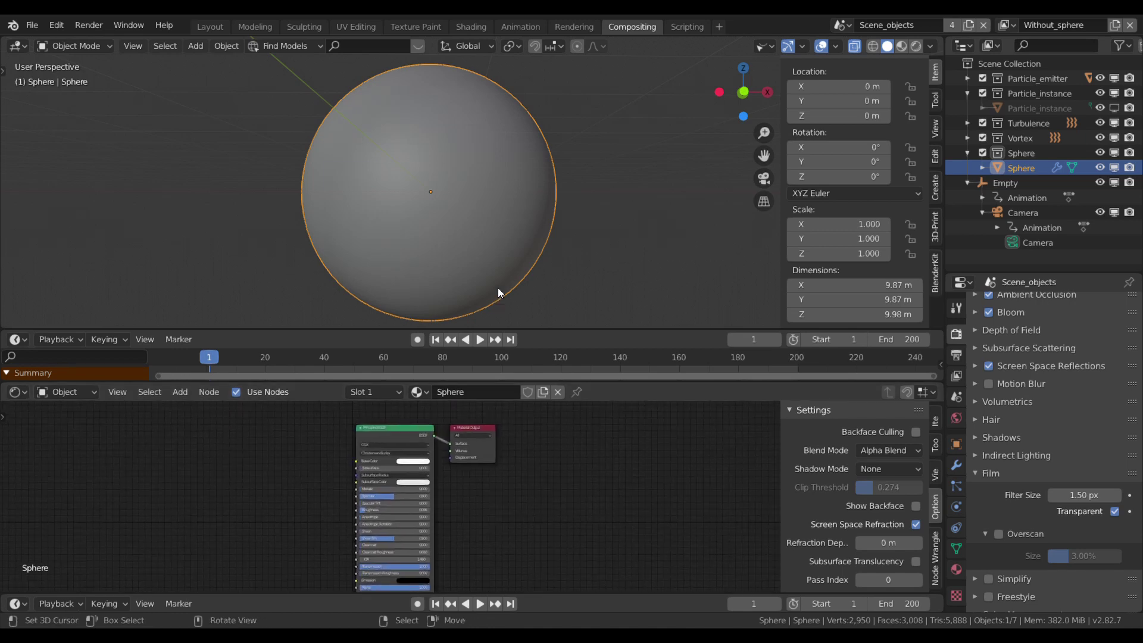
left_click(1114, 109)
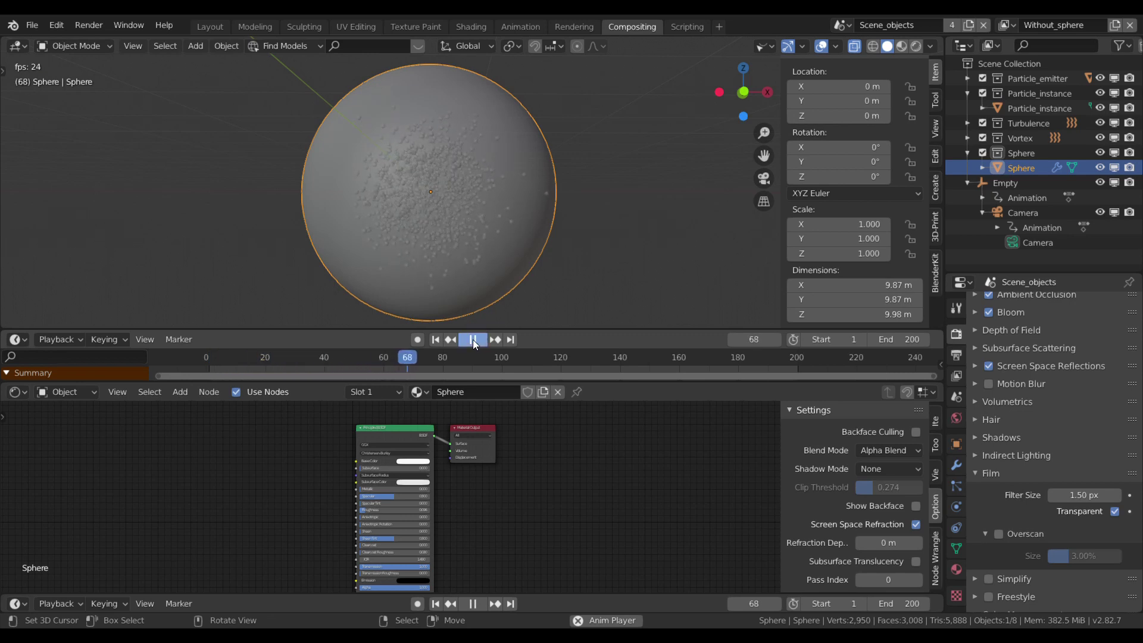
Pause at frame 69, orbit to the small instance sphere, and inspect Particle_instance's material nodes
left_click(473, 339)
mouse_move(445, 280)
middle_mouse_down()
mouse_move(441, 267)
mouse_move(510, 255)
mouse_move(425, 273)
middle_mouse_up()
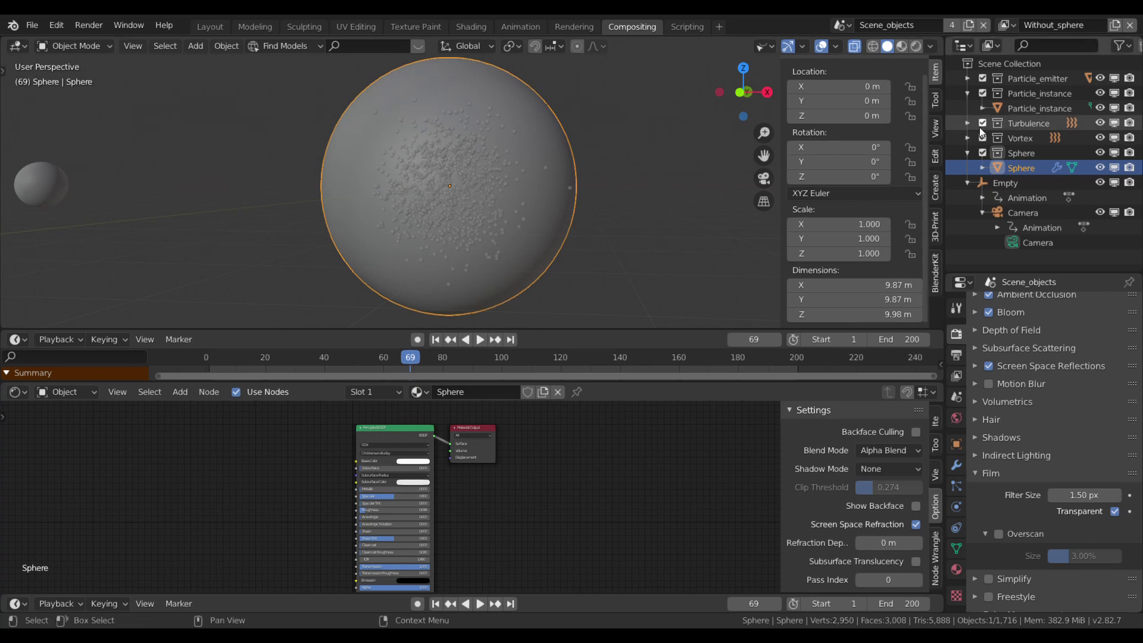
left_click(1029, 110)
scroll(524, 494, "down", 2)
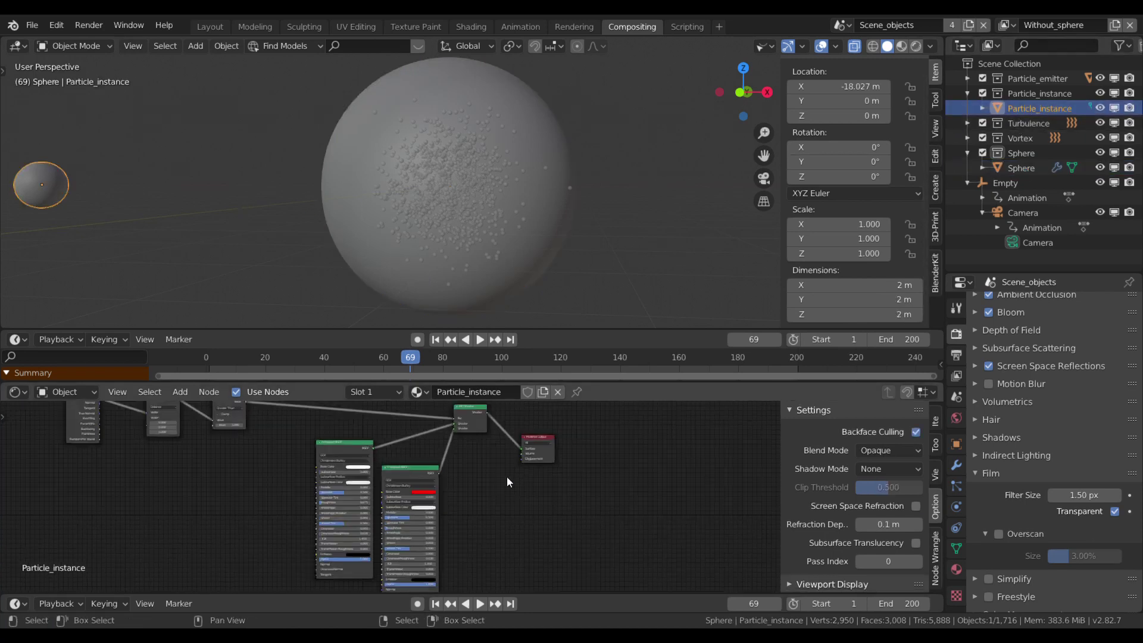
middle_click_drag(506, 476, 453, 523)
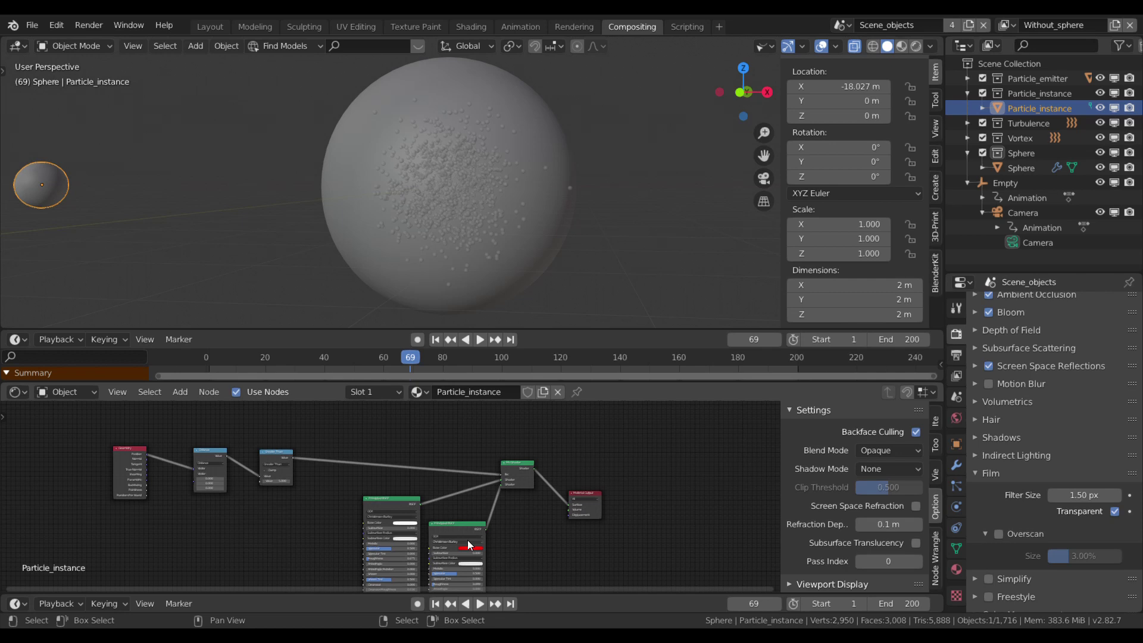
scroll(240, 513, "up", 3)
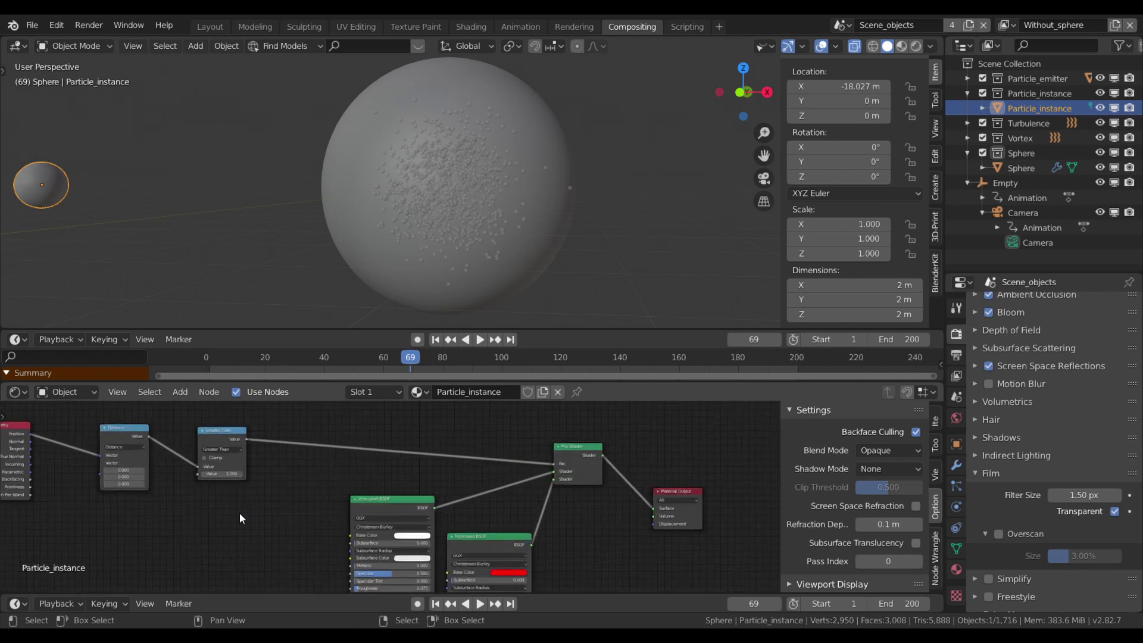
middle_click_drag(239, 513, 349, 554)
scroll(348, 549, "up", 1)
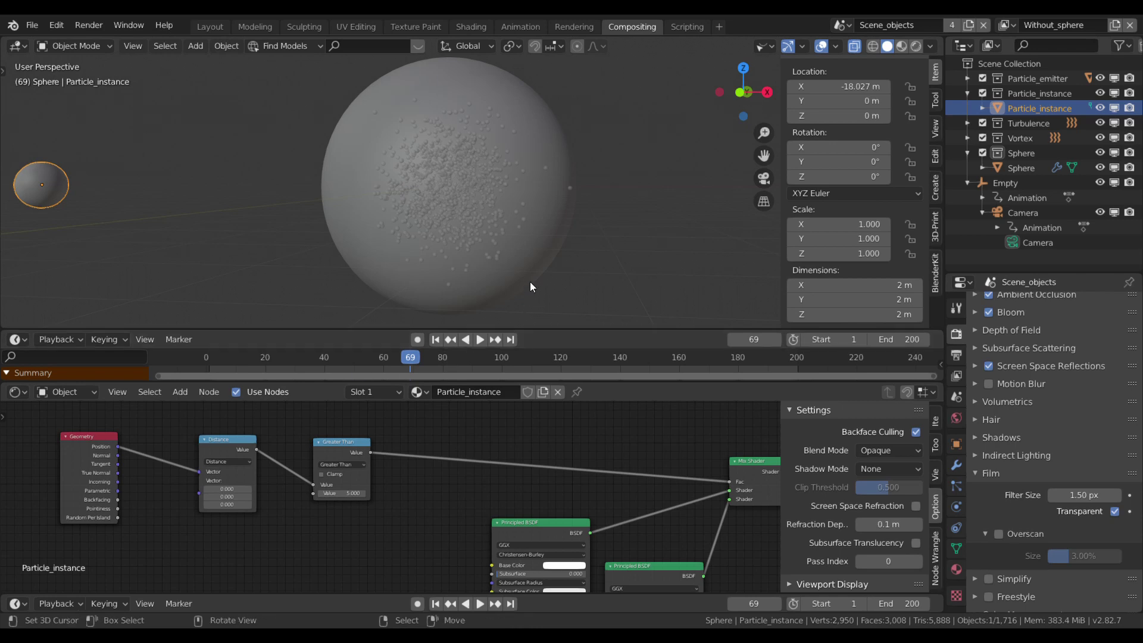
Select the large sphere, then reselect Particle_instance to review its material tree
left_click(539, 265)
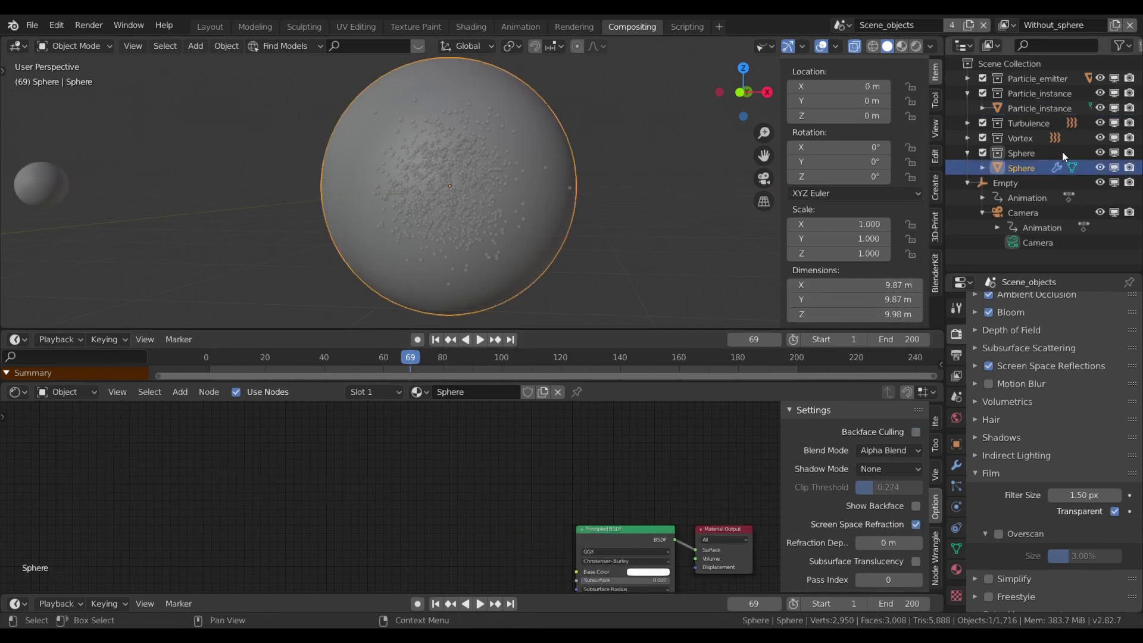
left_click(1047, 107)
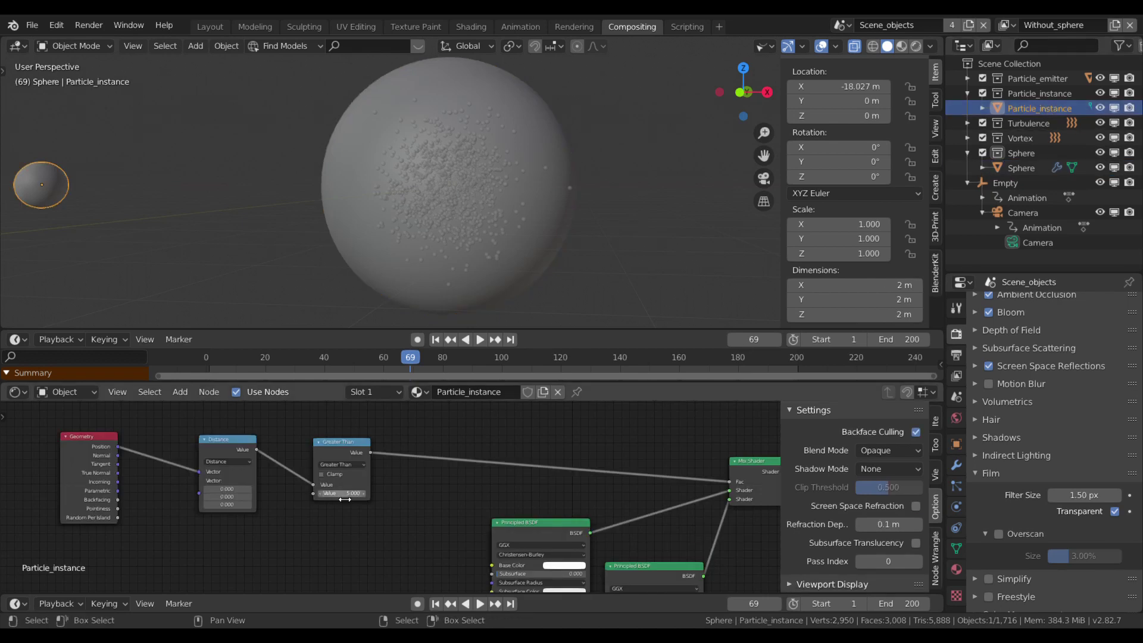
scroll(344, 498, "up", 2)
scroll(403, 505, "down", 3)
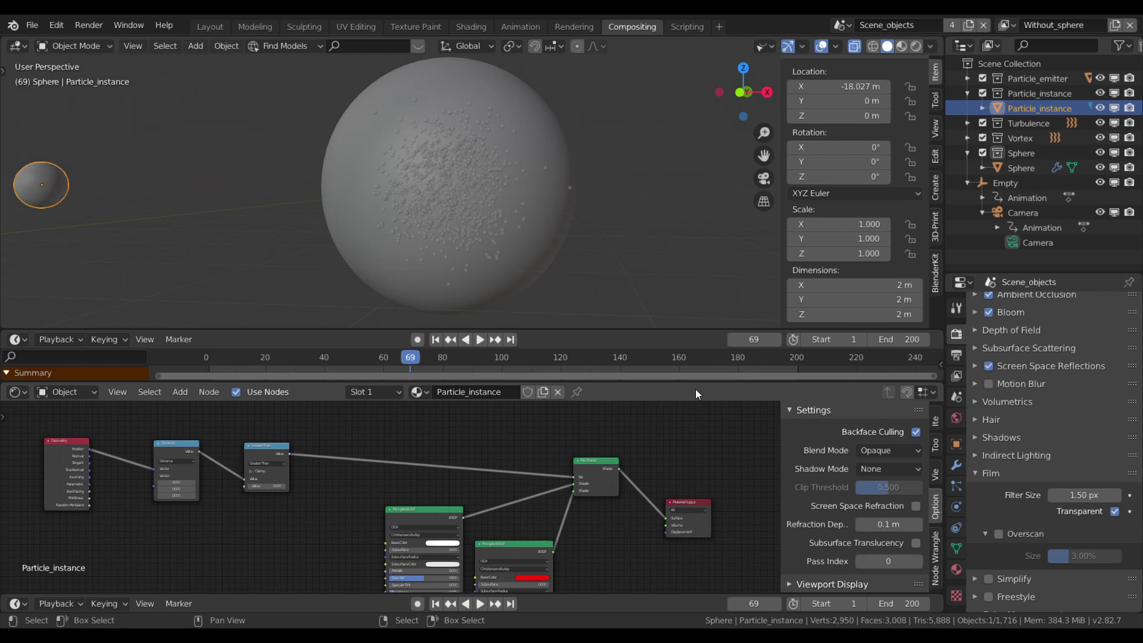
Switch the viewport to Rendered shading and play the particle animation from frame 1
left_click(916, 46)
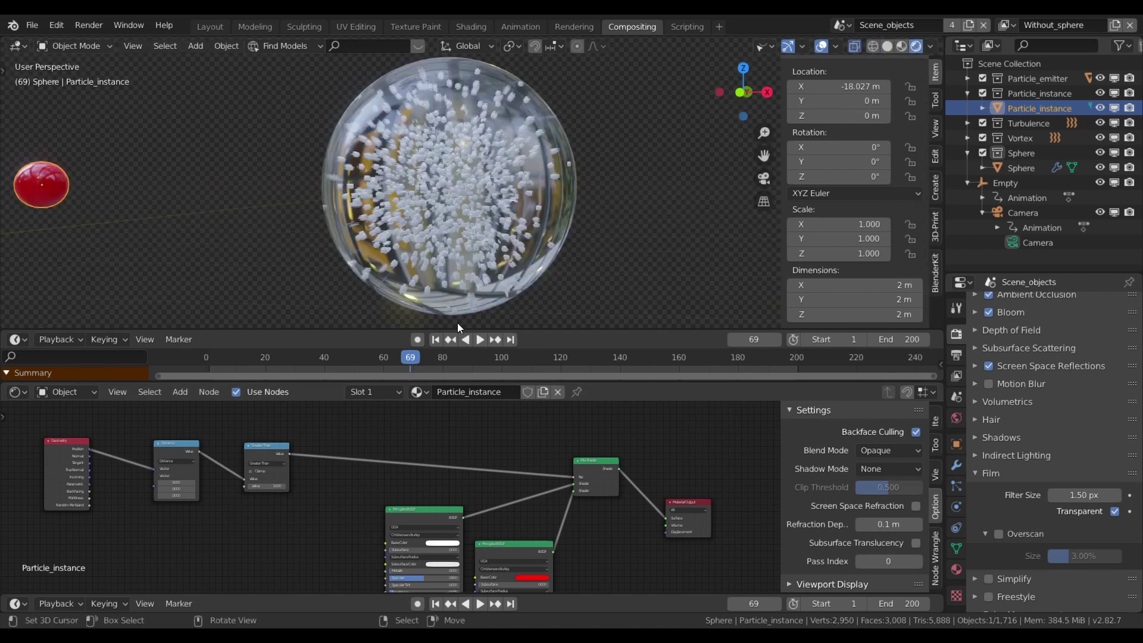
left_click(434, 342)
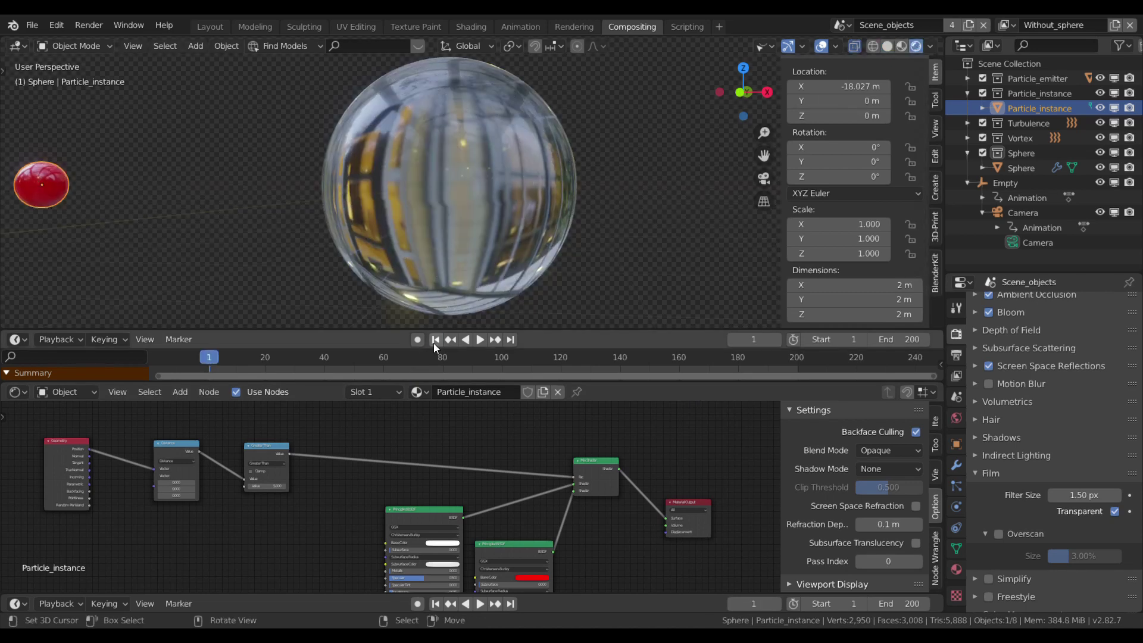
left_click(478, 339)
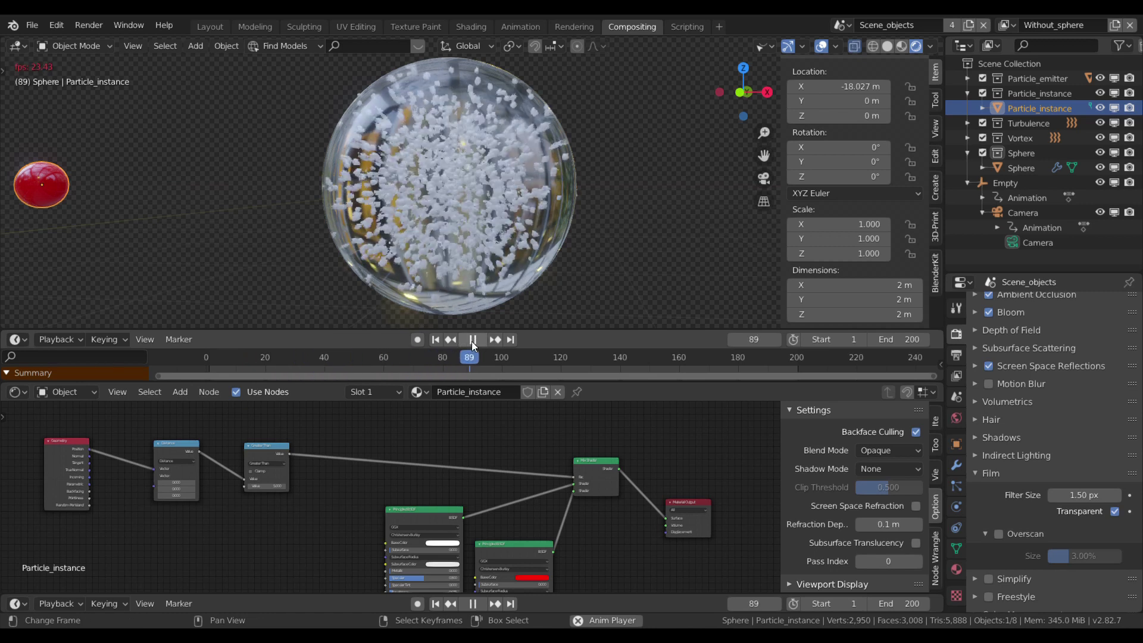
scroll(490, 237, "down", 2)
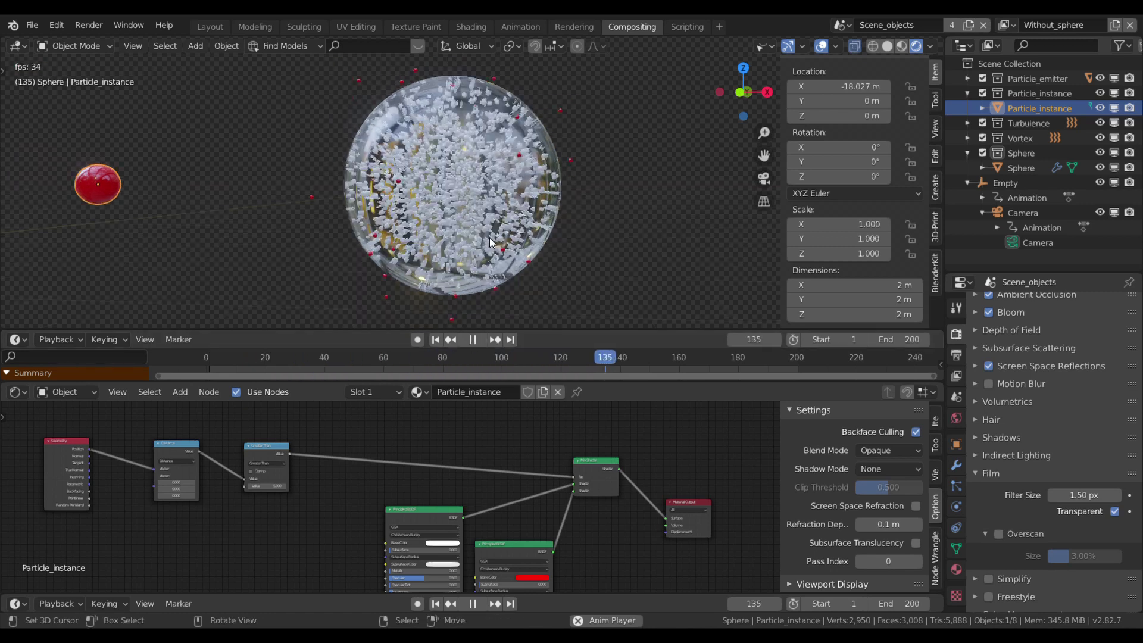
Stop playback at frame 192, return to frame 1, and recentre the material nodes
left_click(478, 340)
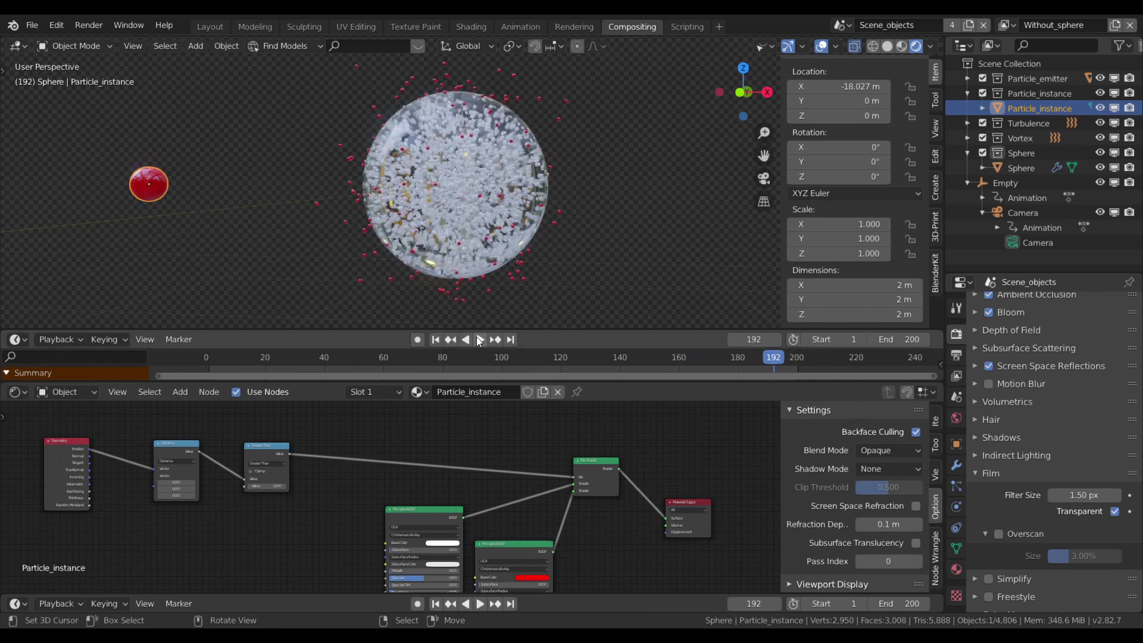
left_click(435, 340)
scroll(496, 434, "down", 1)
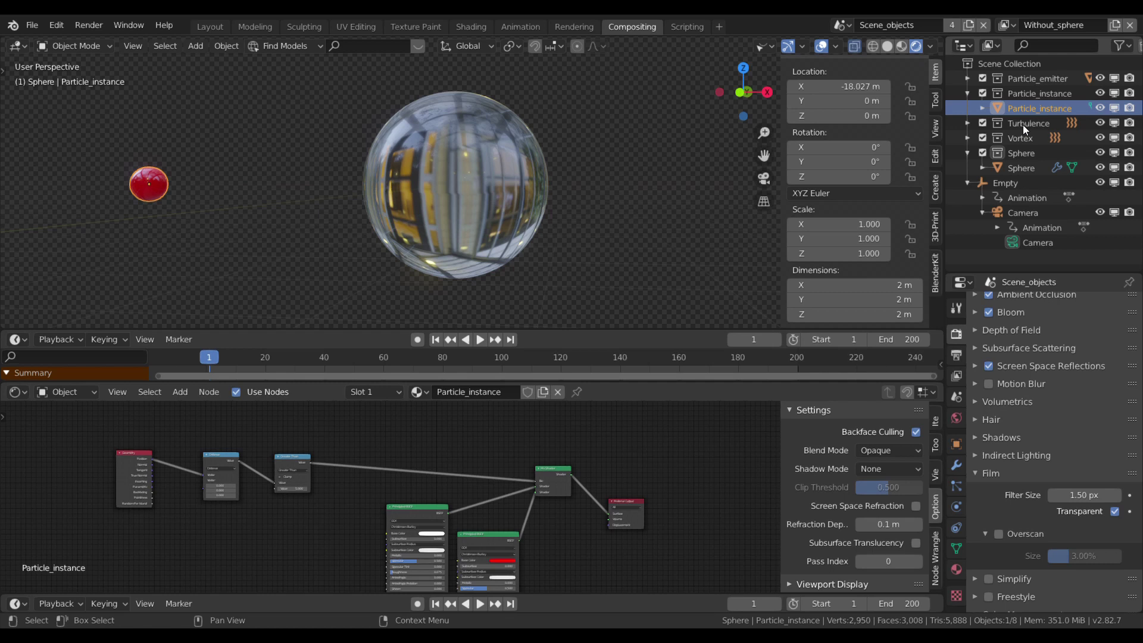
scroll(564, 528, "up", 2)
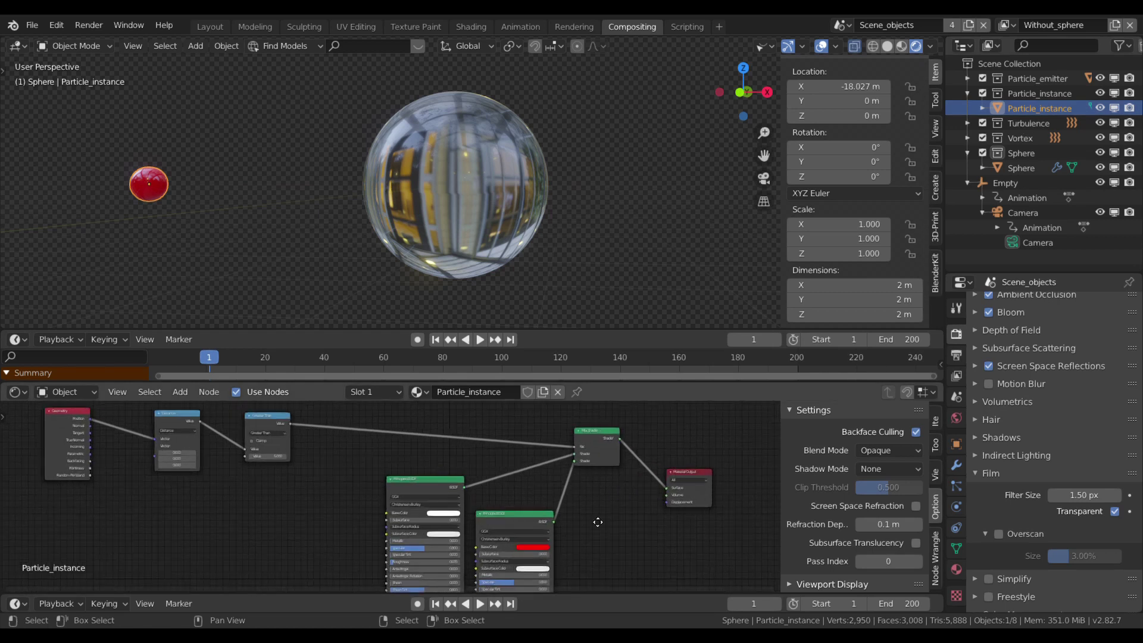
middle_click_drag(564, 529, 523, 513)
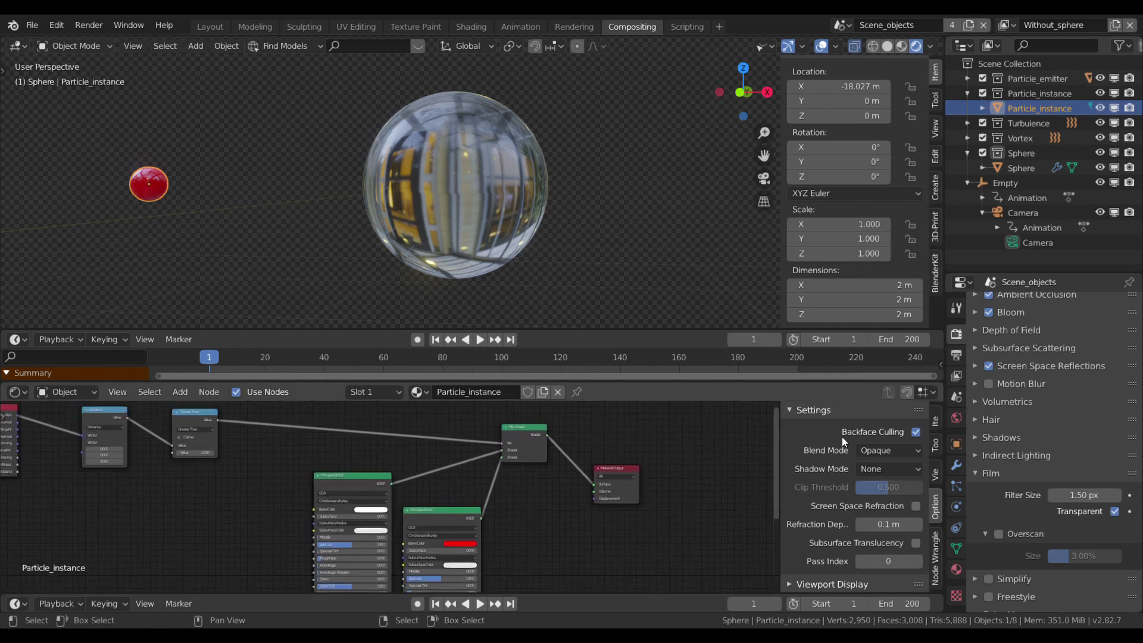
Set the particle material's Blend Mode to Alpha Blend
left_click(880, 450)
left_click(893, 517)
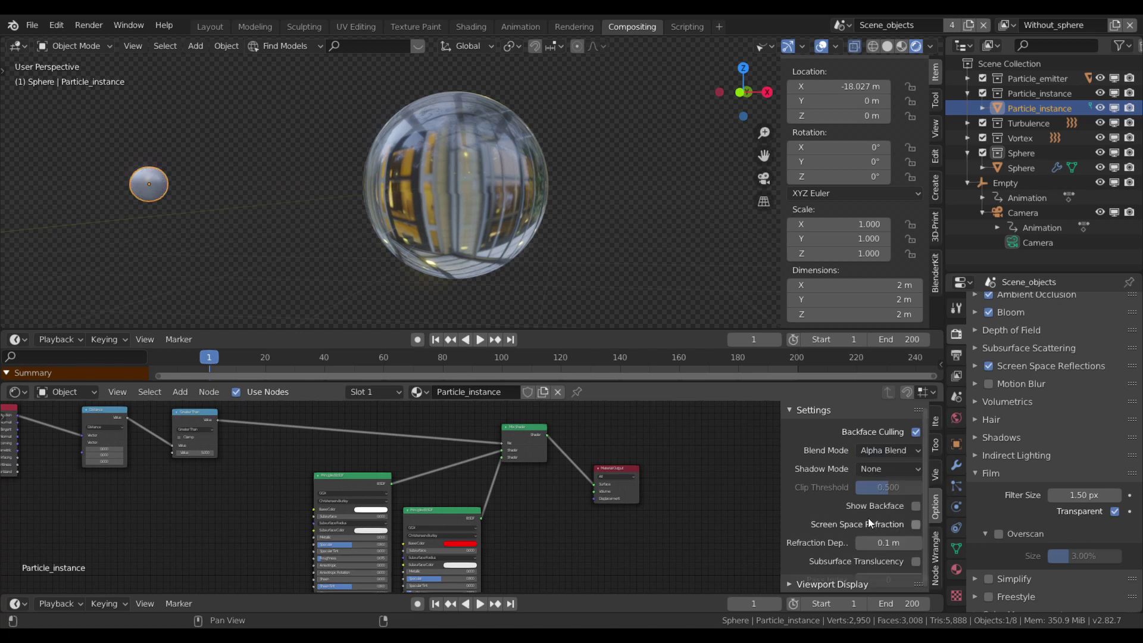
scroll(619, 523, "down", 2)
middle_click_drag(591, 526, 533, 503)
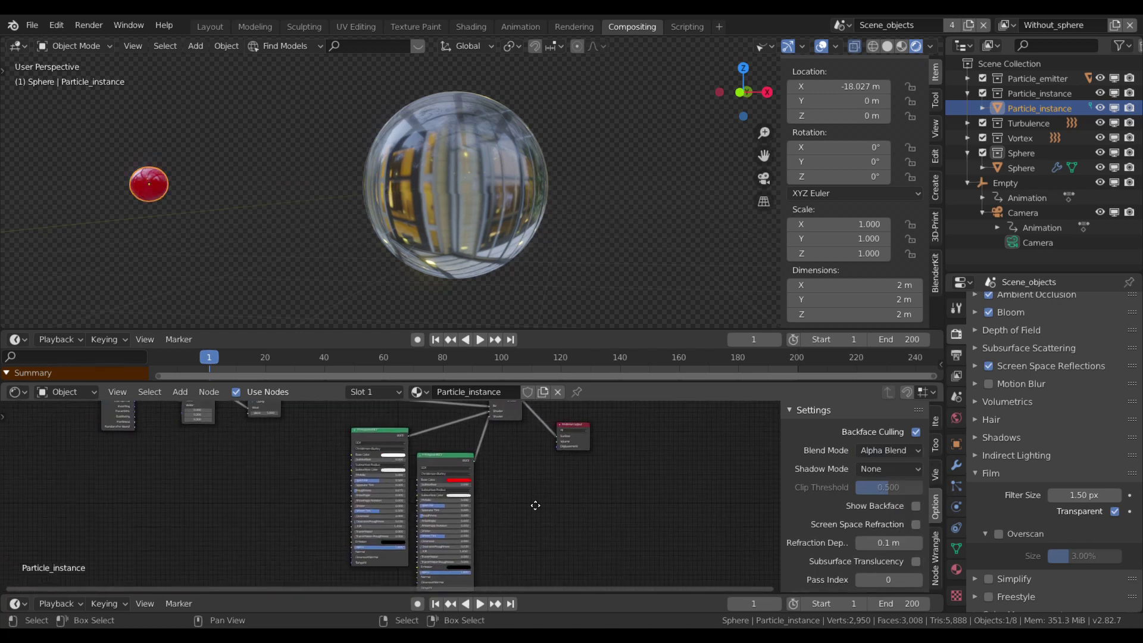
Raise the Principled BSDF Transmission to 1.000 and play the animation
scroll(484, 530, "up", 3)
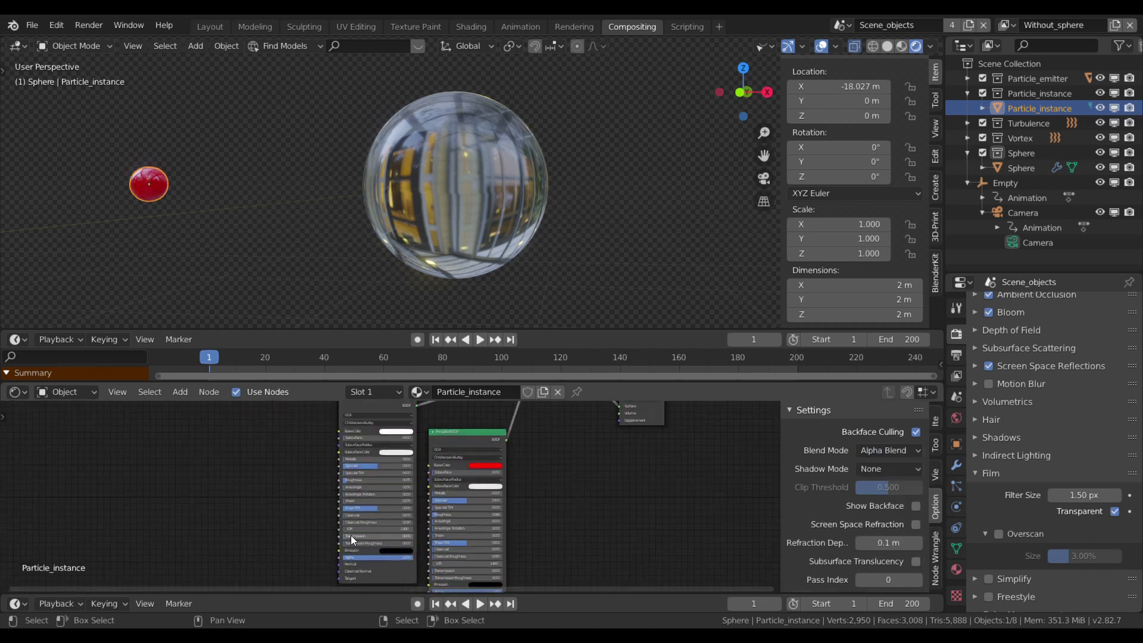
scroll(352, 540, "up", 2)
middle_click_drag(268, 538, 280, 480)
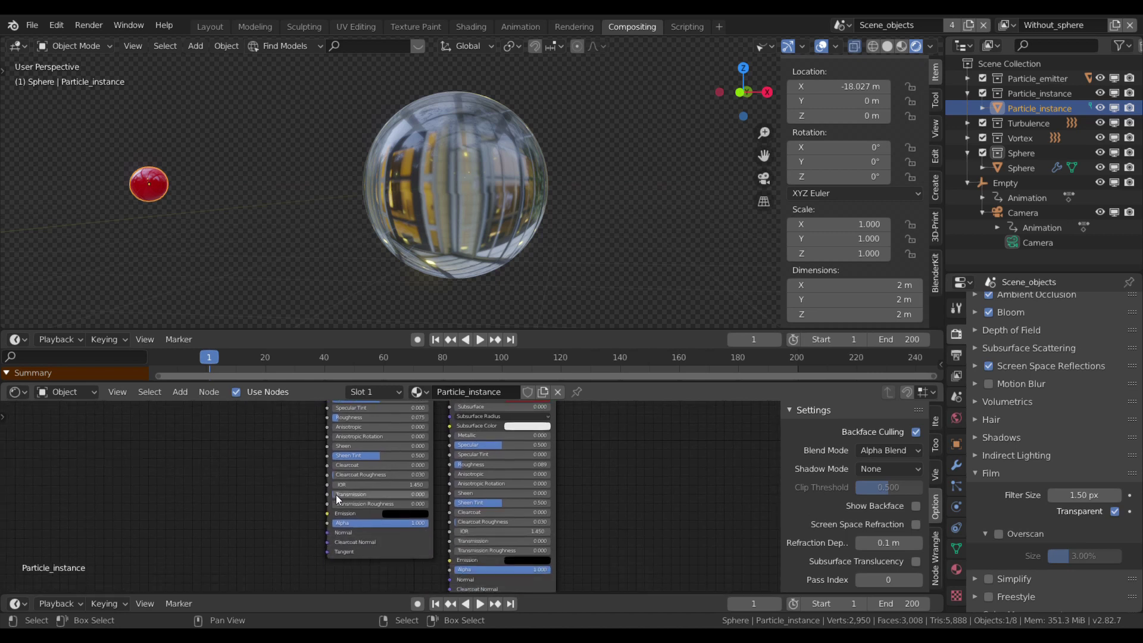
left_click_drag(381, 494, 426, 494)
scroll(602, 469, "down", 4)
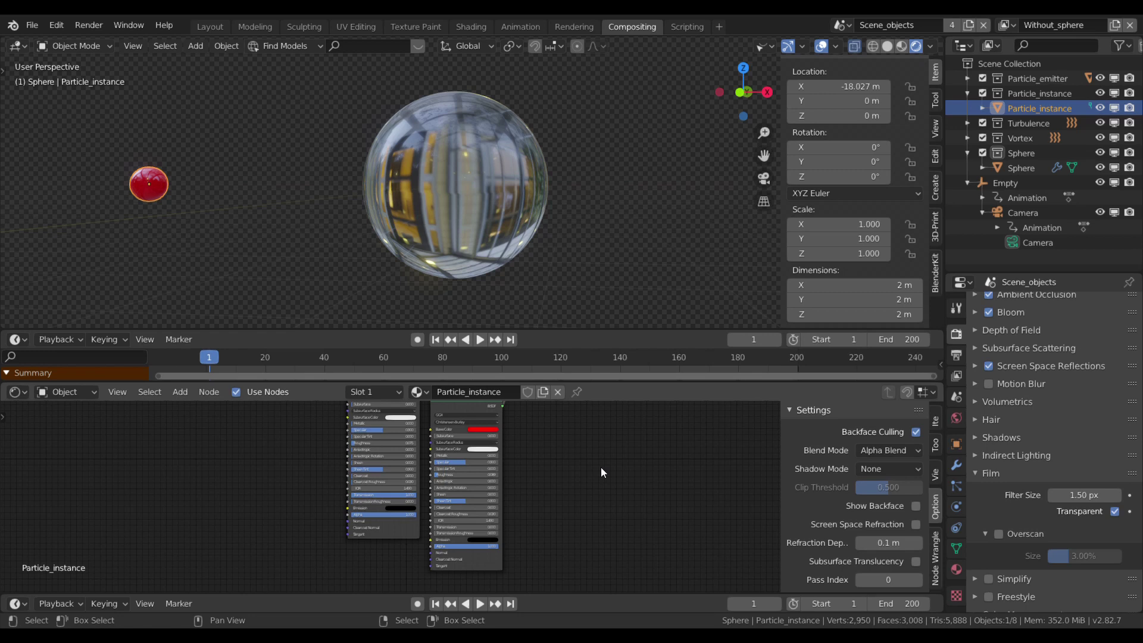
left_click(481, 341)
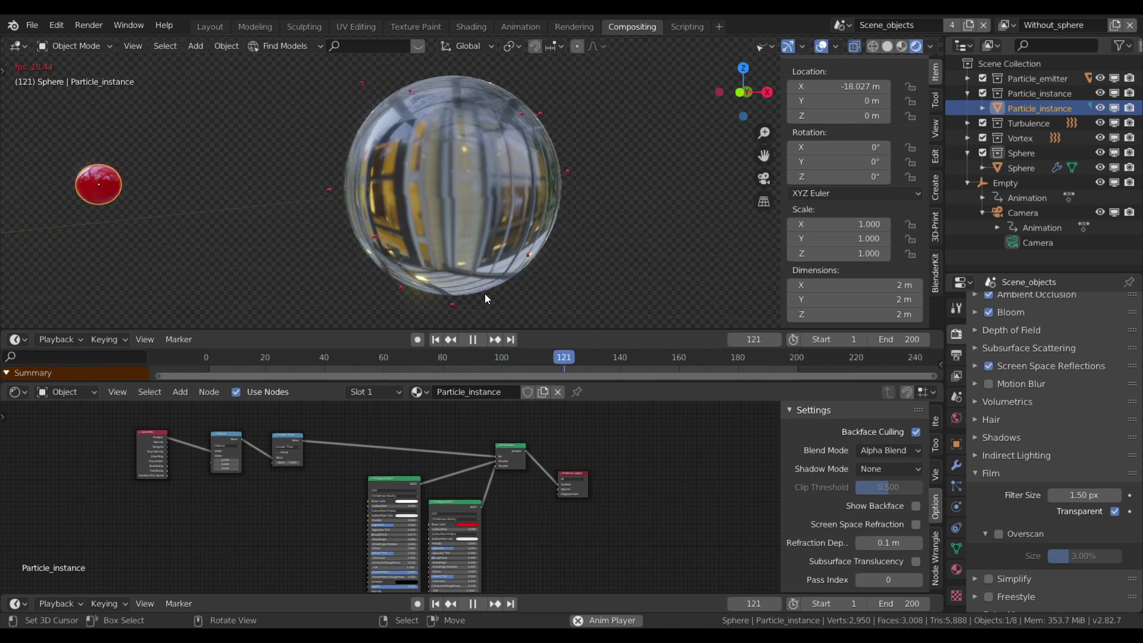
Stop playback and set the particle material's Blend Mode to Opaque
left_click(474, 339)
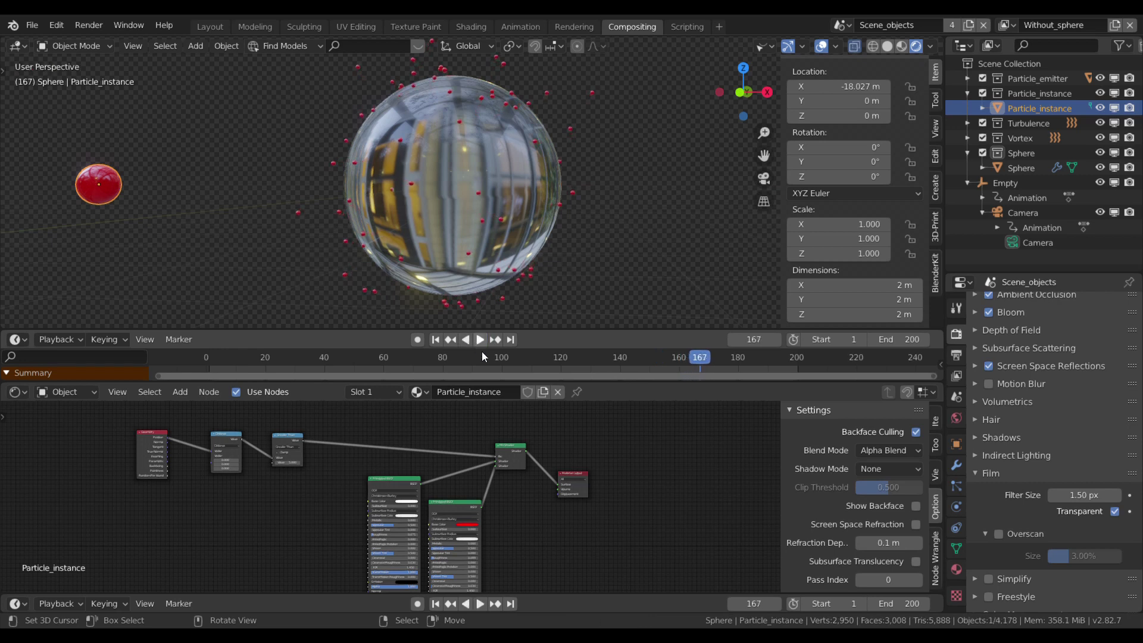
left_click(877, 452)
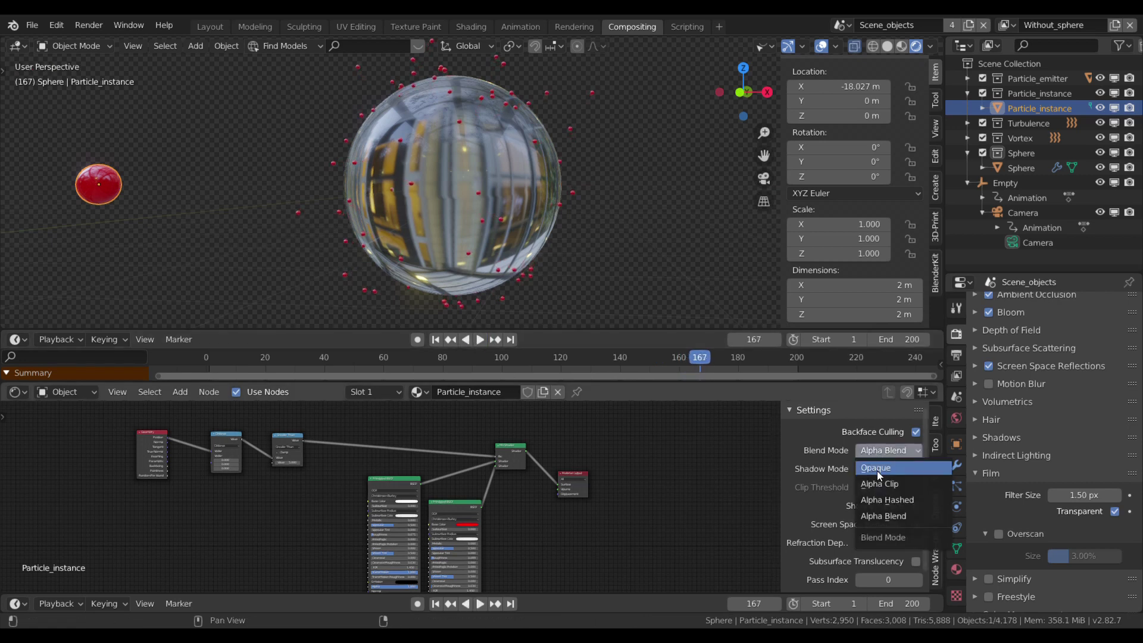
left_click(877, 472)
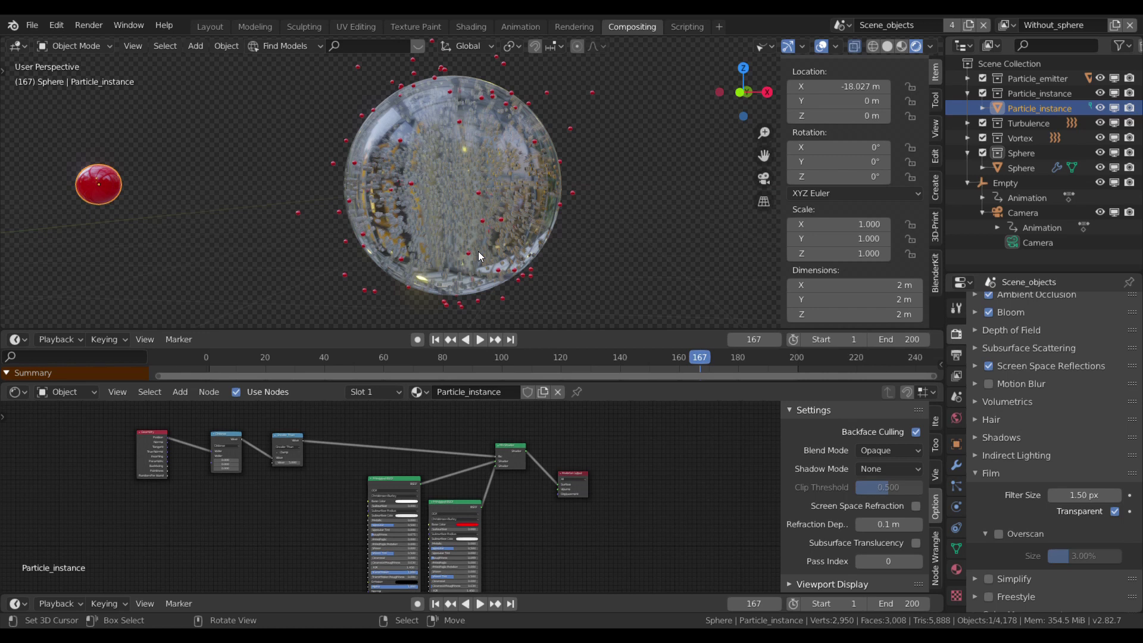
scroll(480, 230, "up", 3)
scroll(480, 230, "down", 2)
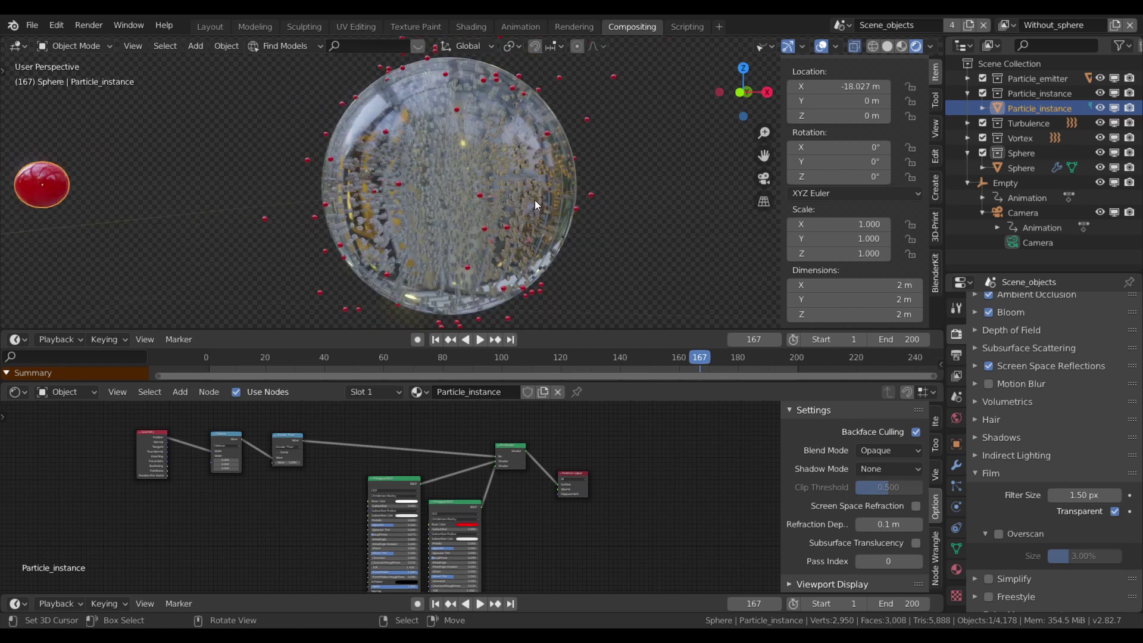
Turn off Film Transparent, replay to frame 172, and orbit to look up past the sphere
left_click(1115, 511)
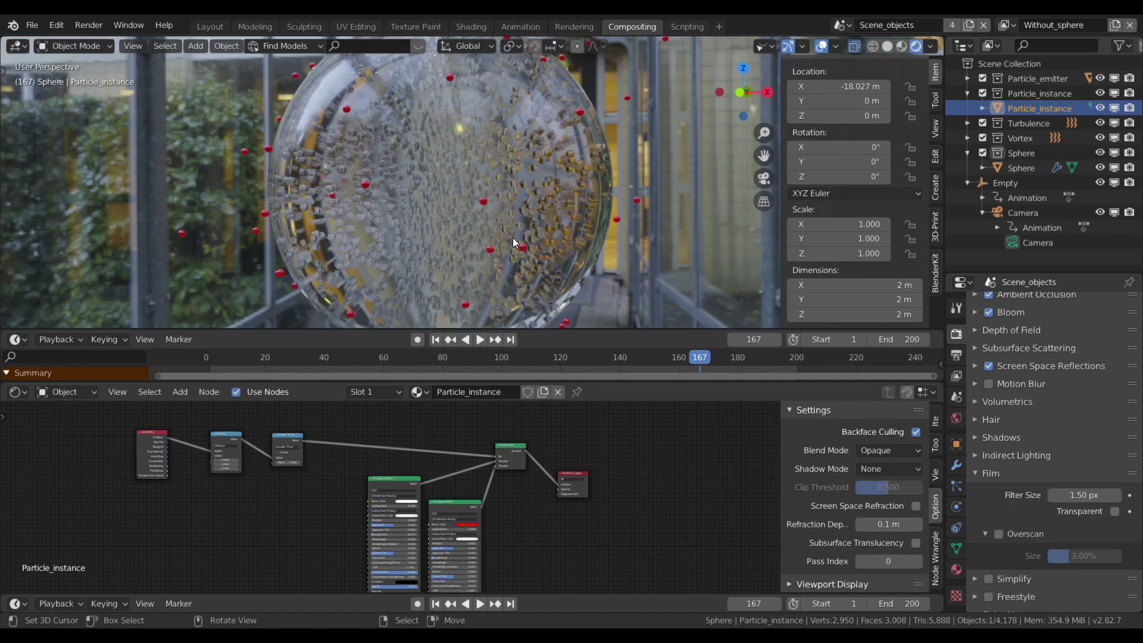
left_click(435, 339)
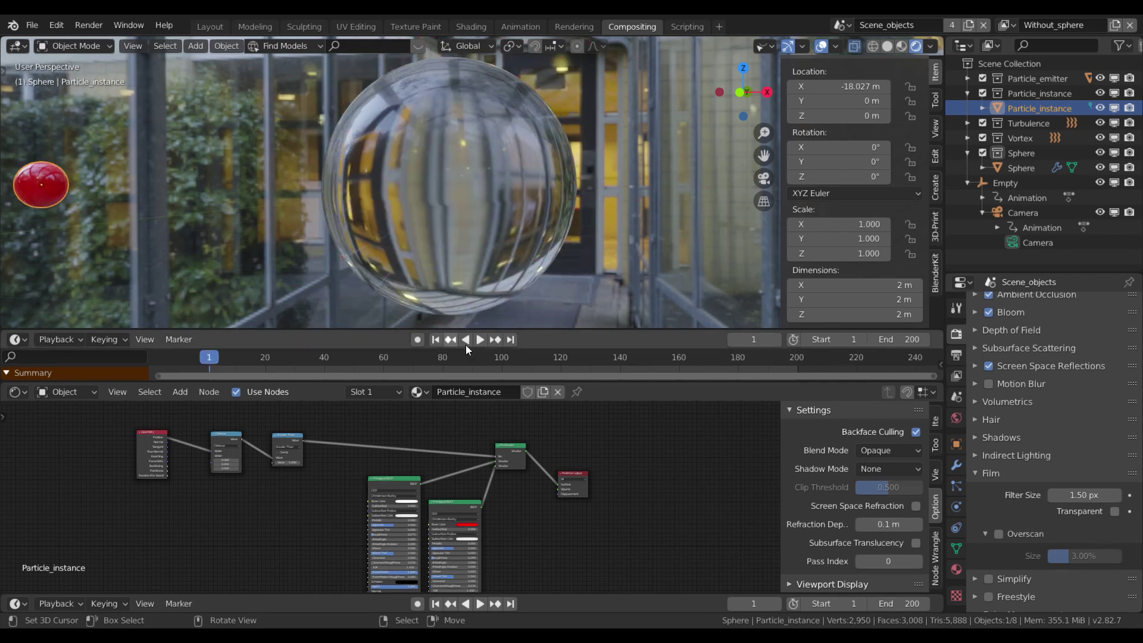
left_click(479, 340)
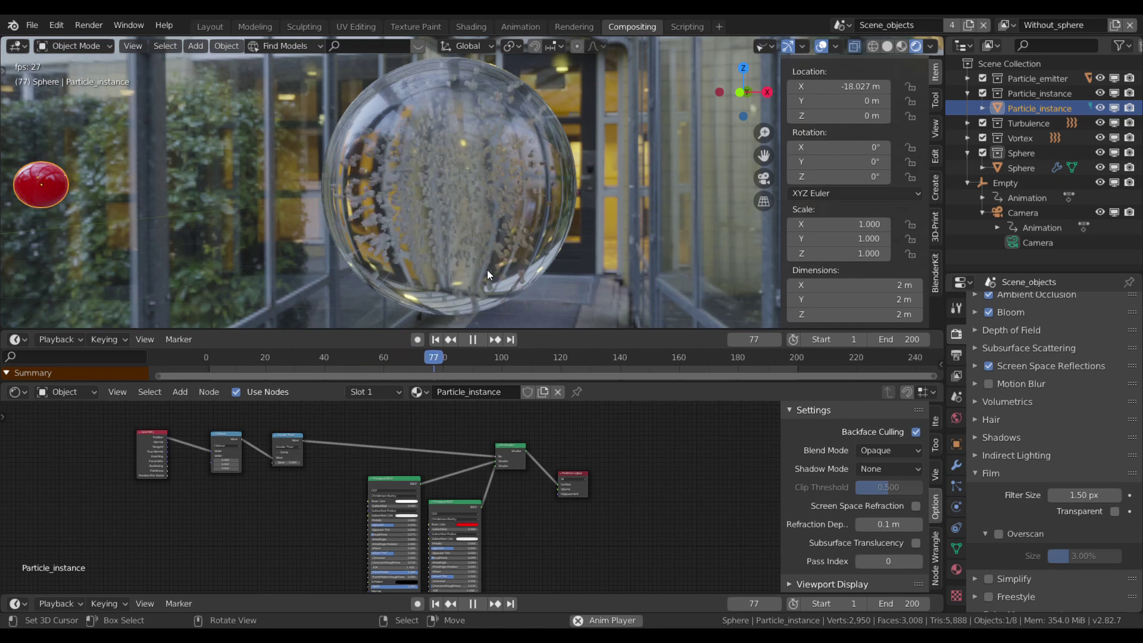
left_click(474, 341)
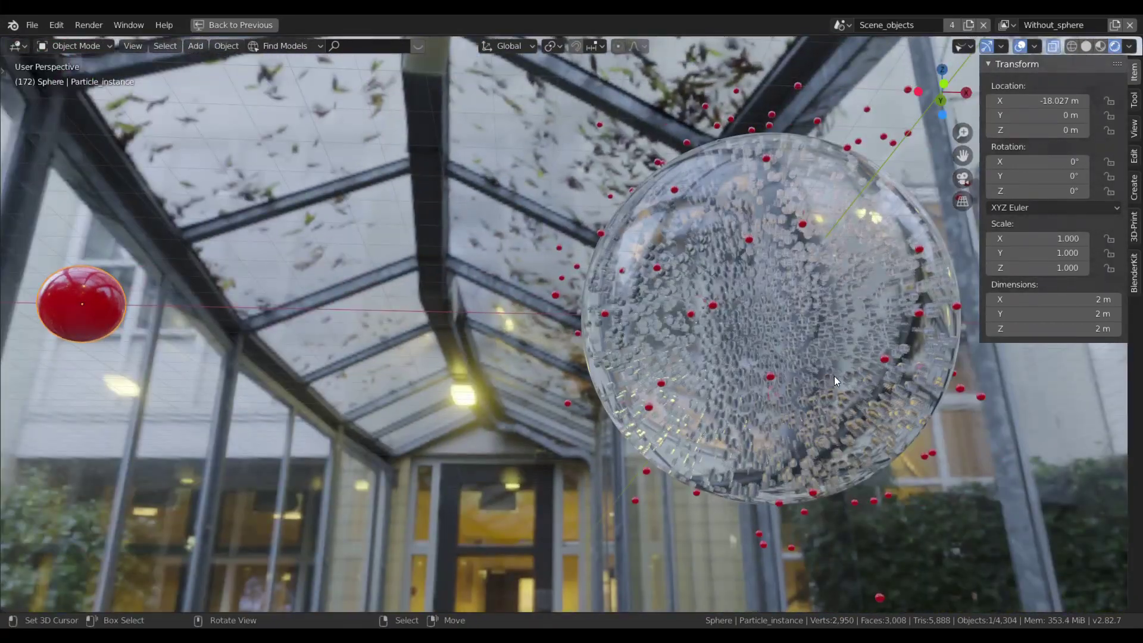
middle_click_drag(834, 376, 995, 422)
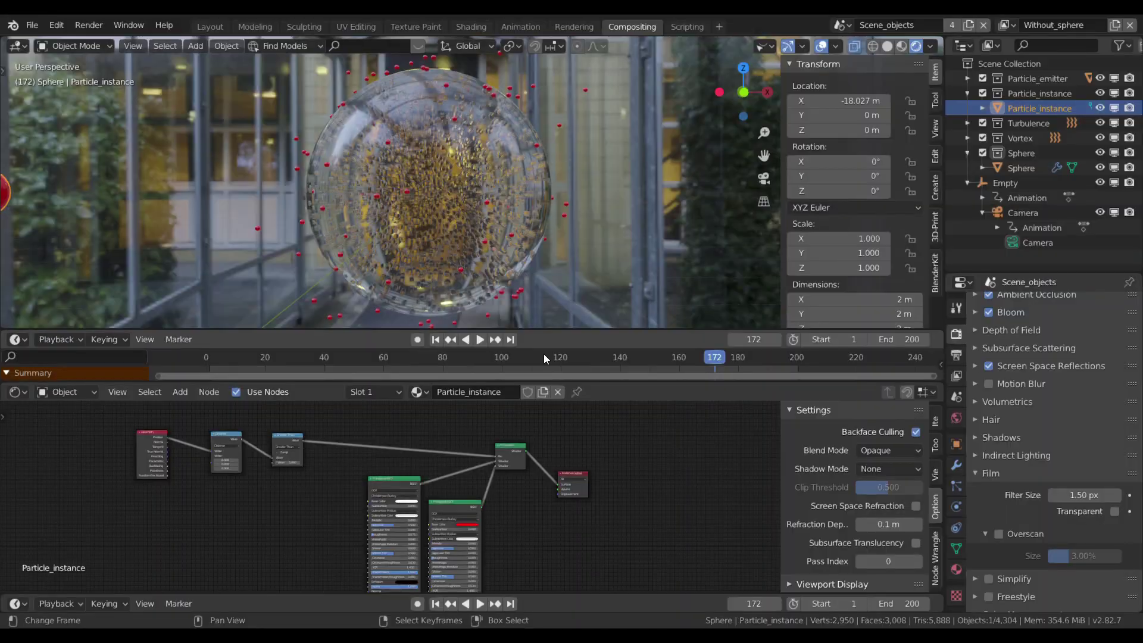
Switch the particle material back to Alpha Blend and bring up the view layer list
left_click(882, 454)
left_click(892, 516)
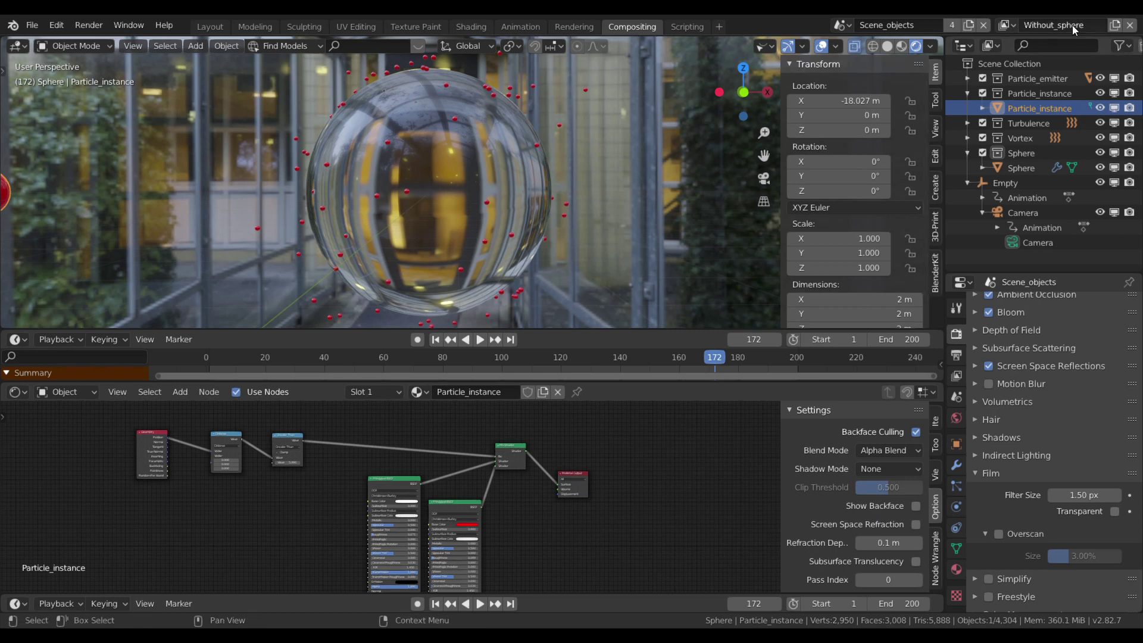
left_click(1012, 25)
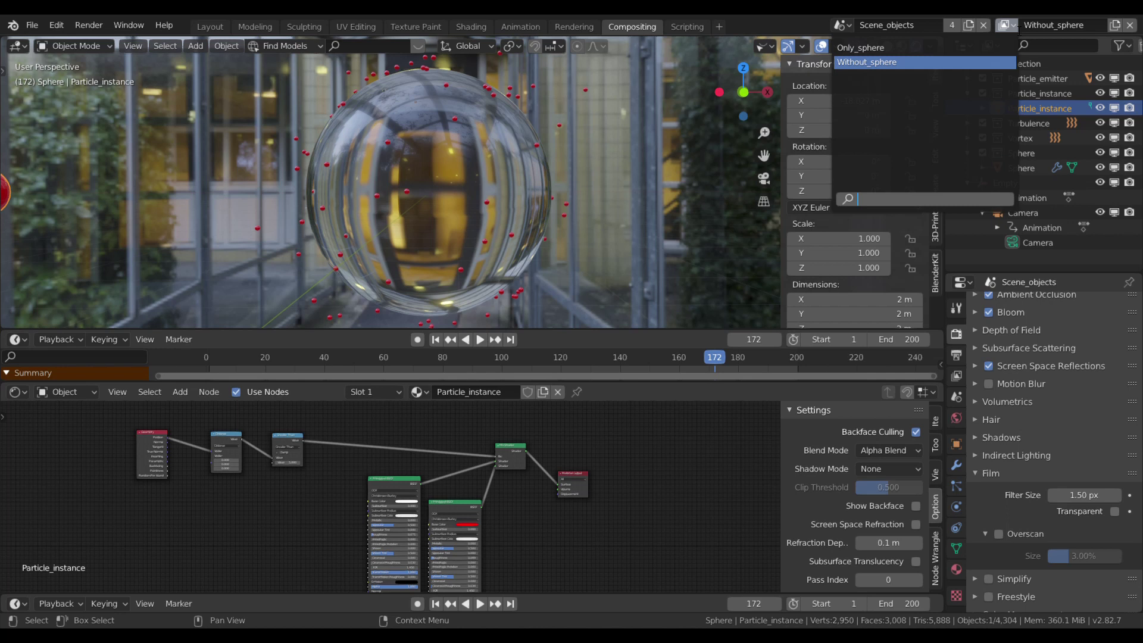
left_click(1013, 25)
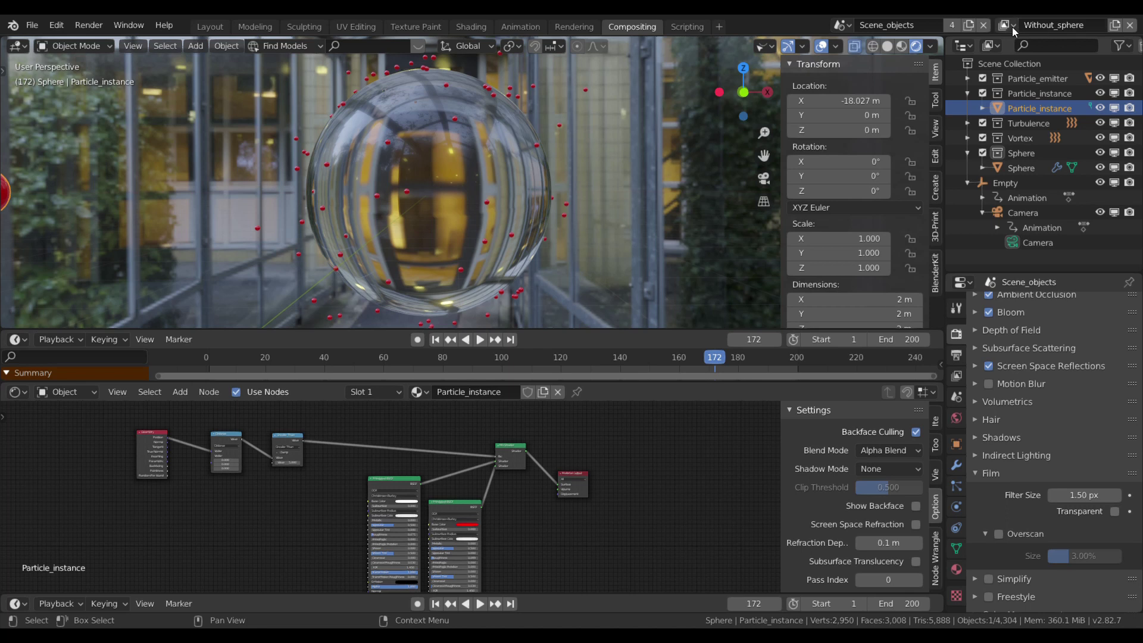
left_click(1012, 26)
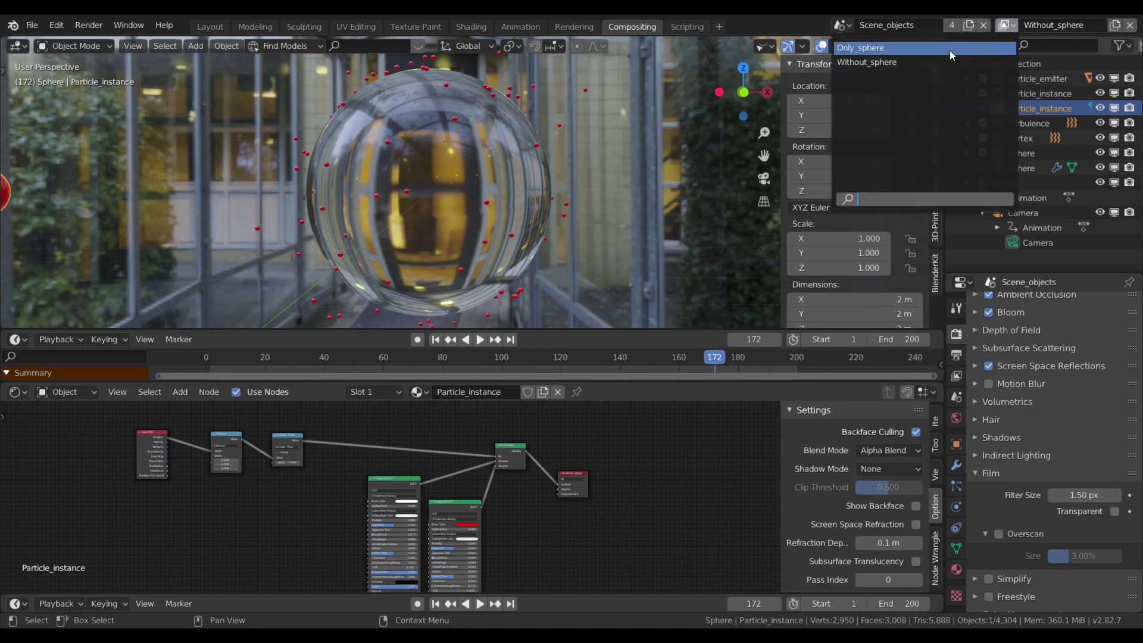
Try the Only_sphere view layer, then activate Without_sphere and exclude the Sphere collection
left_click(949, 50)
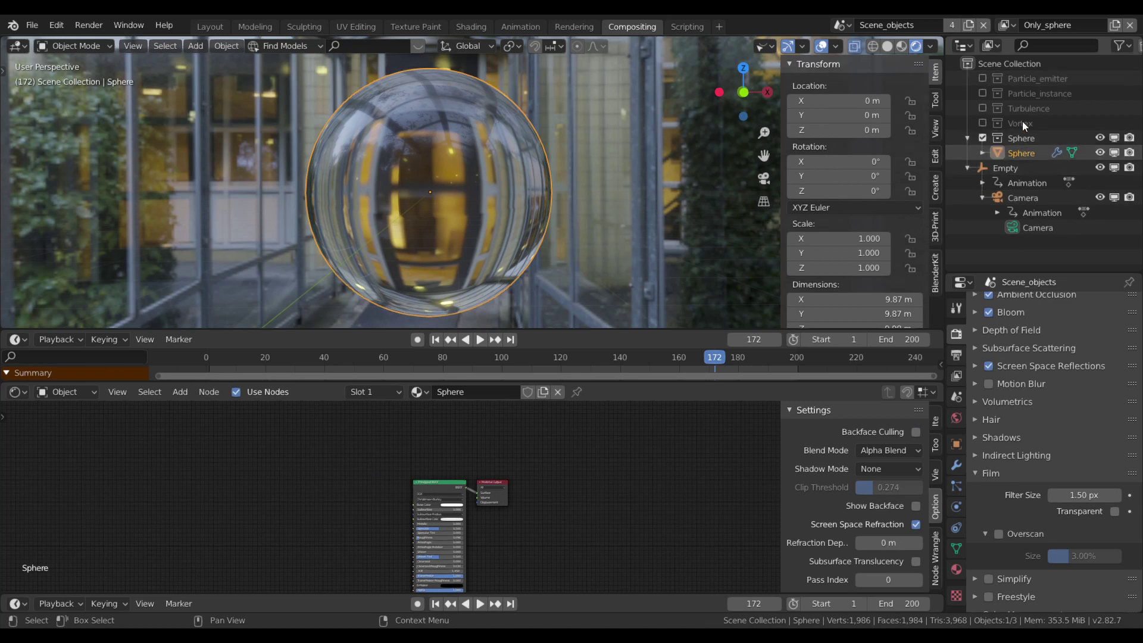
left_click(1012, 26)
left_click(1010, 25)
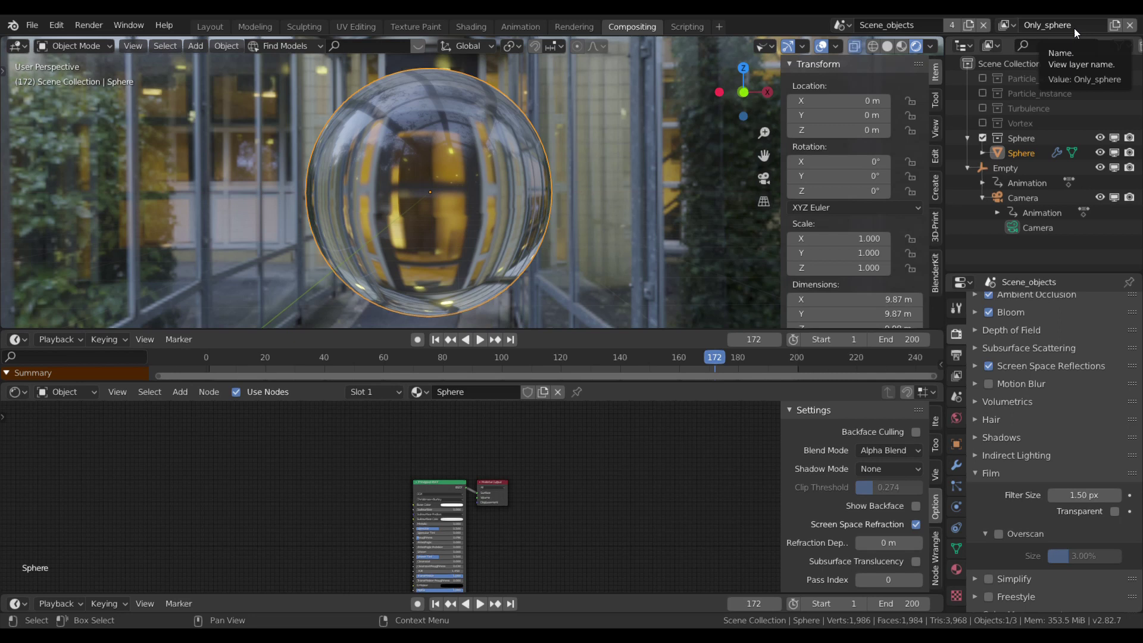
left_click(1014, 27)
left_click(996, 62)
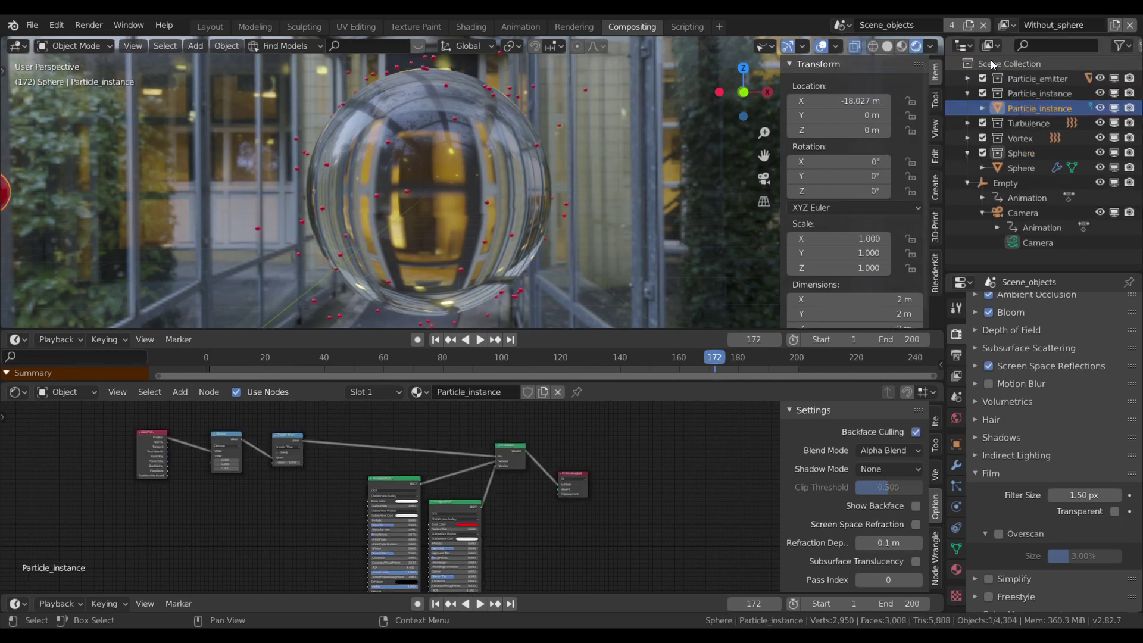
left_click(983, 153)
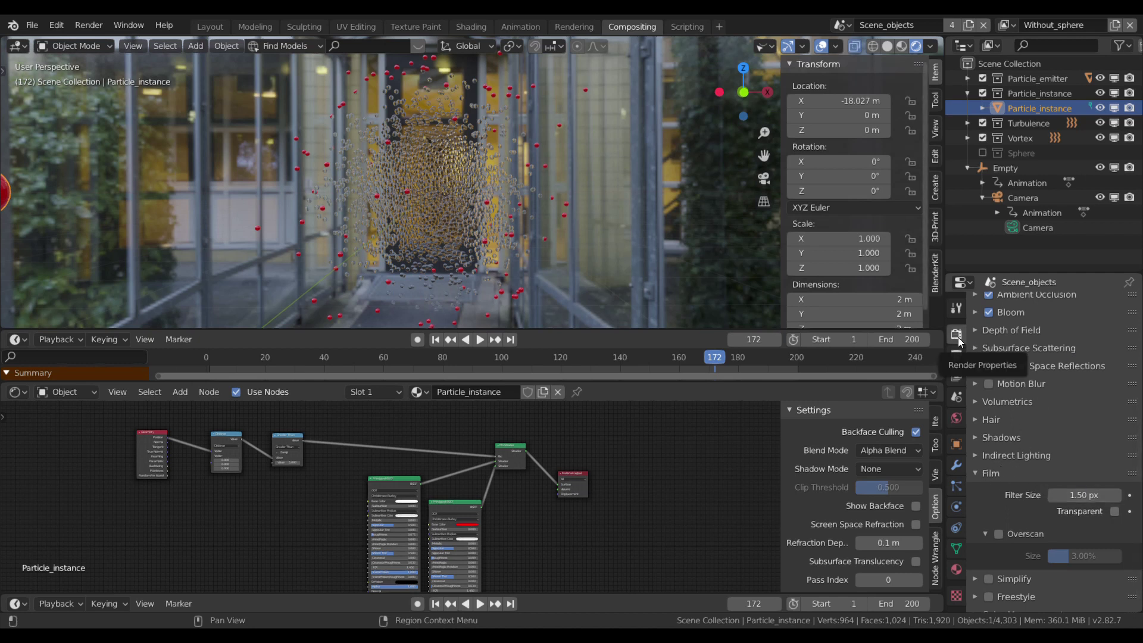
Enable Film Transparent and compare the Only_sphere and Without_sphere view layers
left_click(1114, 512)
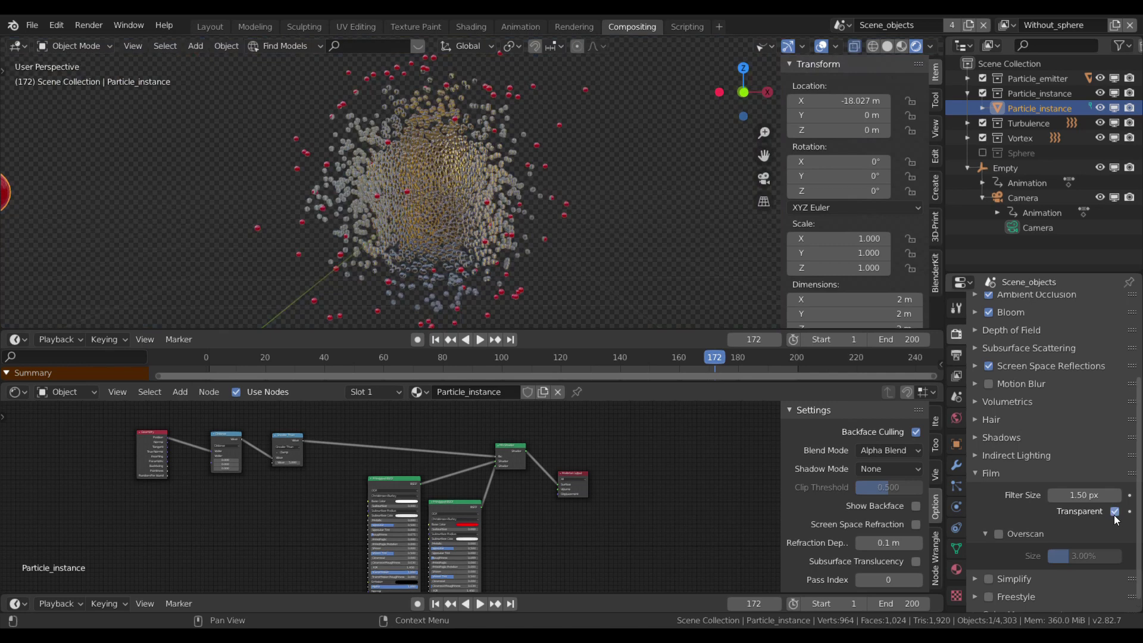
left_click(1007, 25)
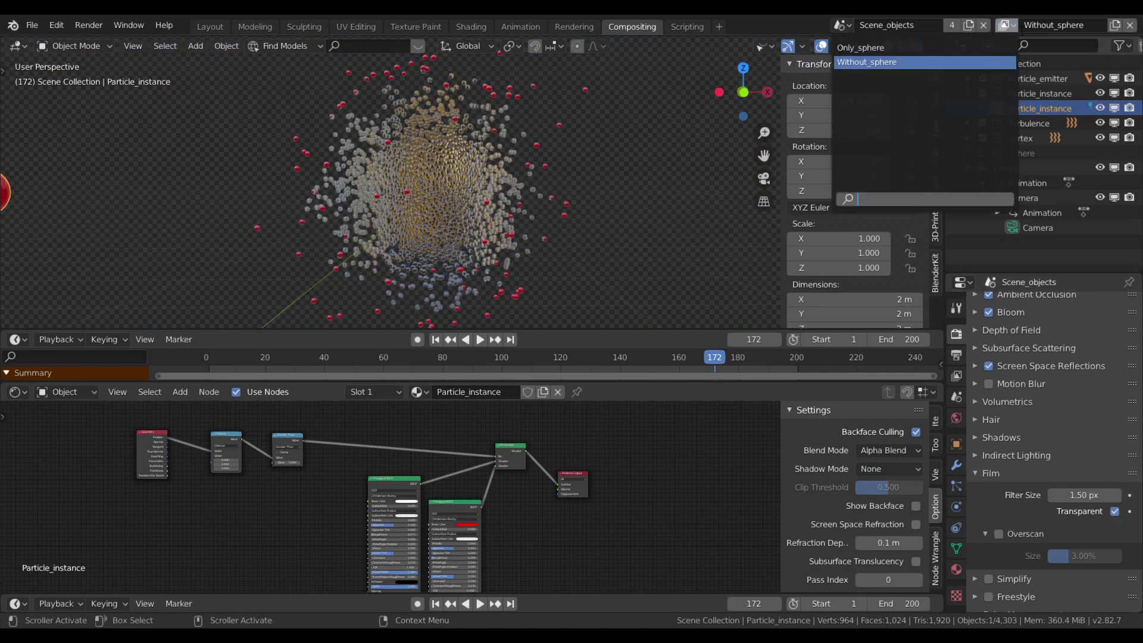
left_click(996, 47)
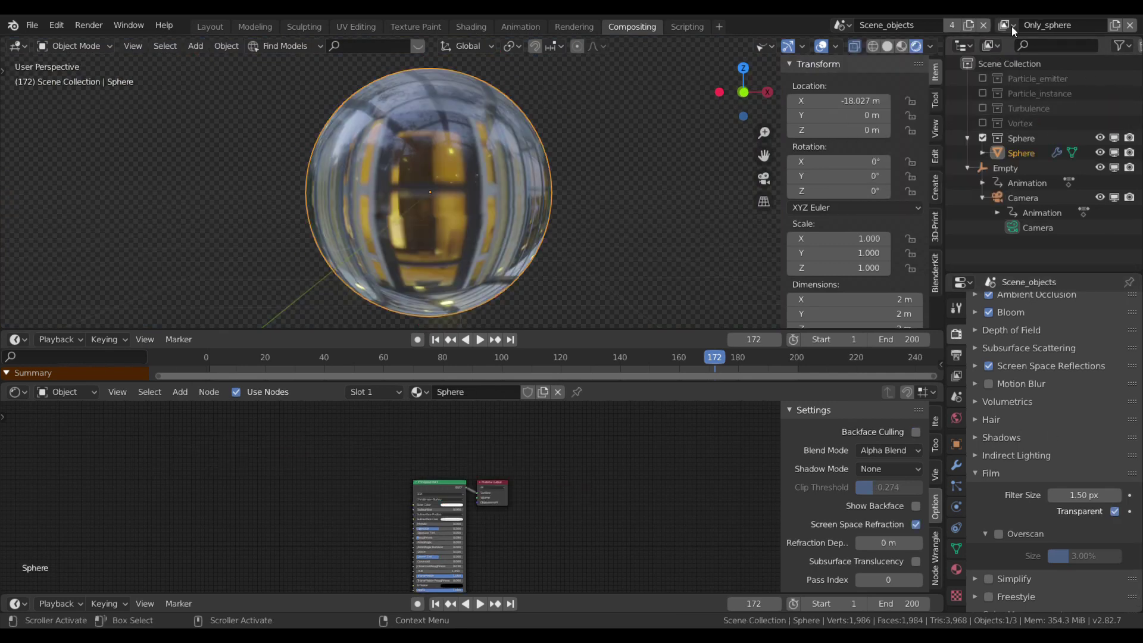
left_click(1012, 27)
left_click(993, 63)
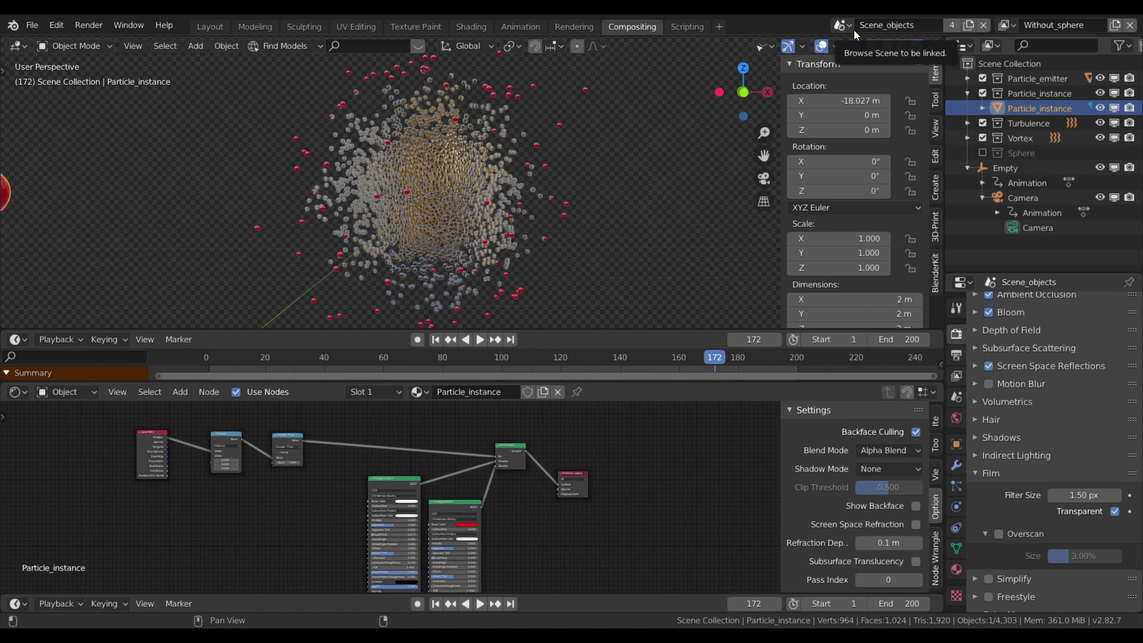
Turn transparency off, switch to Only_sphere, and enable Film Transparent there
left_click(1115, 511)
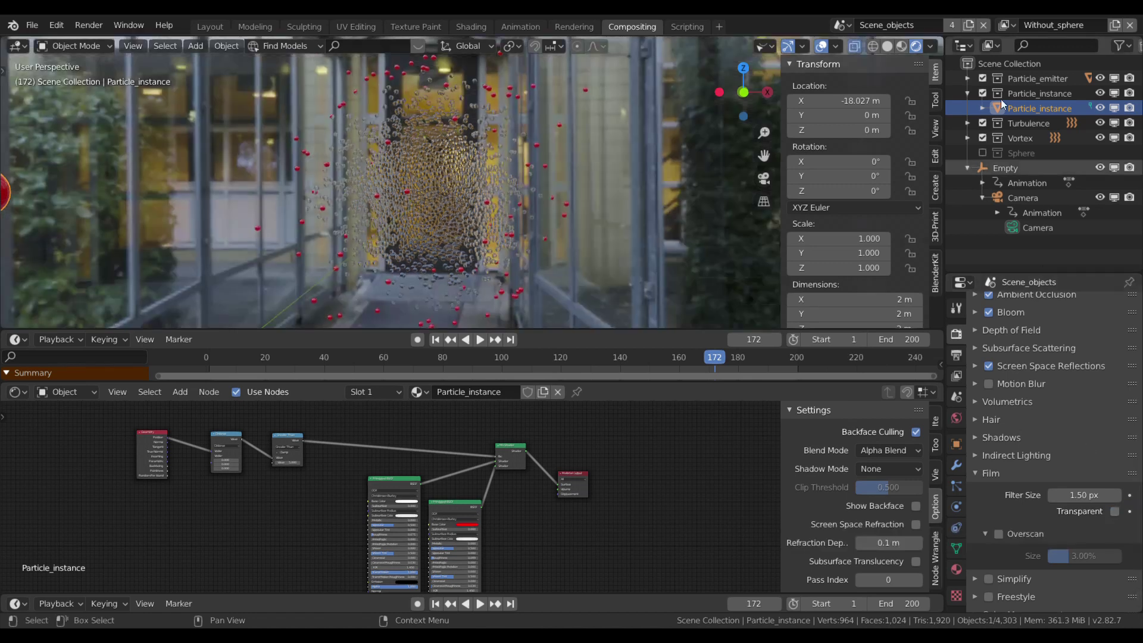
left_click(1009, 26)
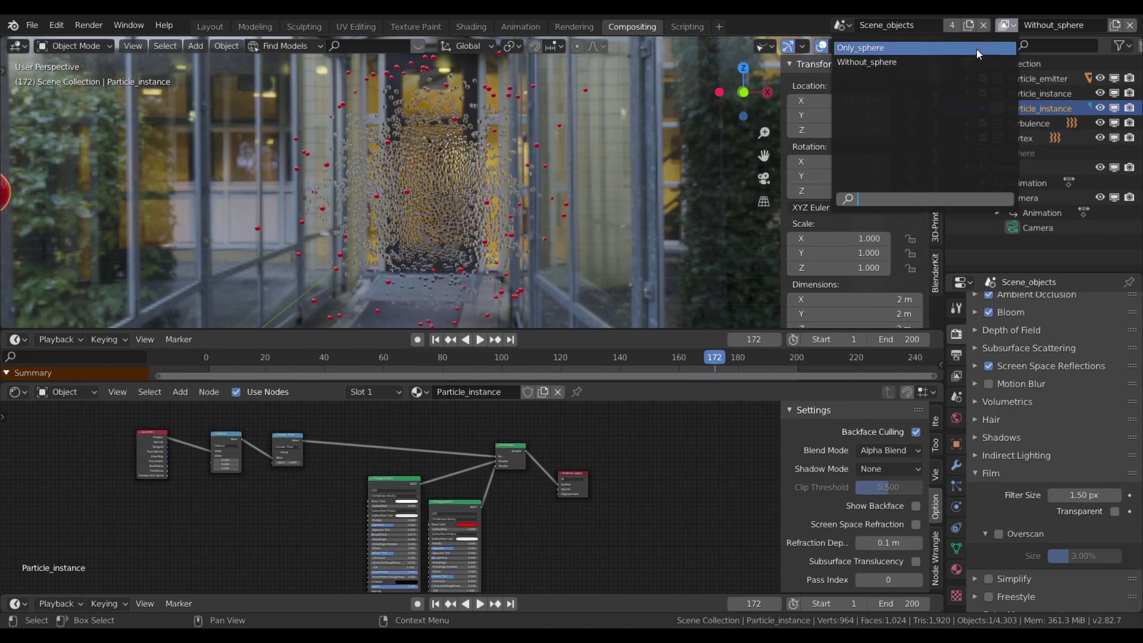
left_click(976, 48)
left_click(1115, 510)
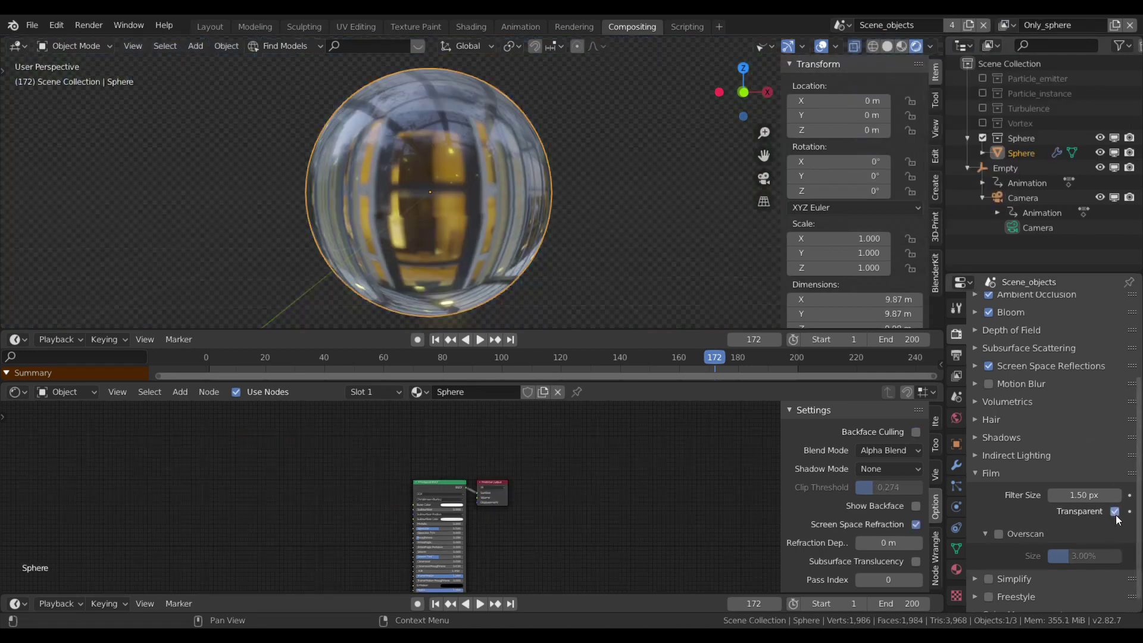
left_click(1012, 25)
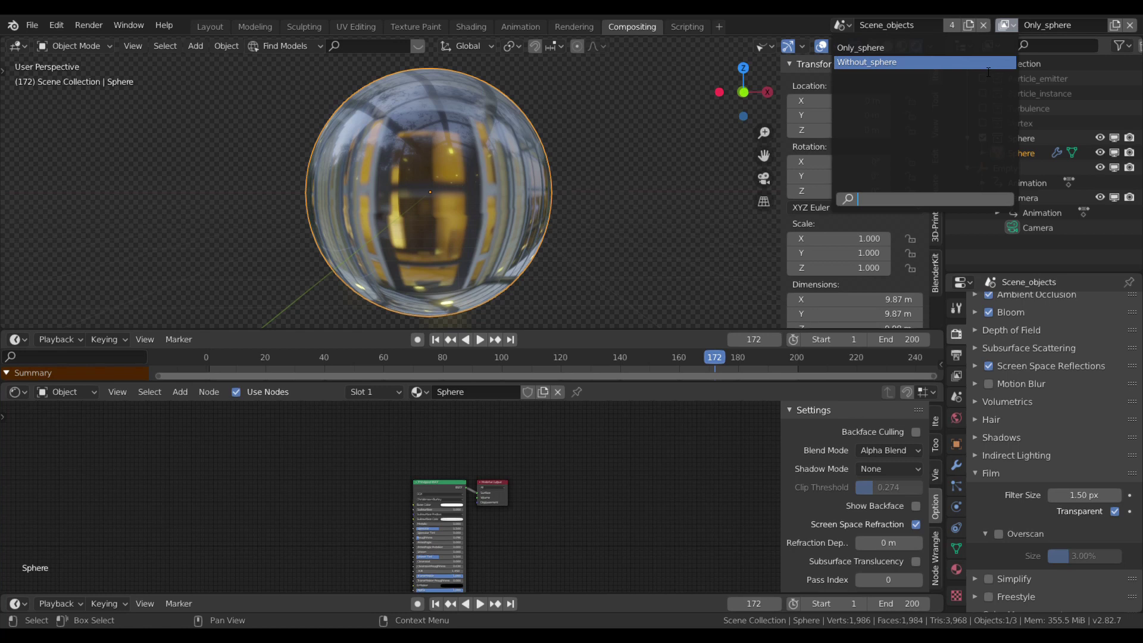
Switch to the Without_sphere view layer, then change the scene to Scene_background
left_click(982, 66)
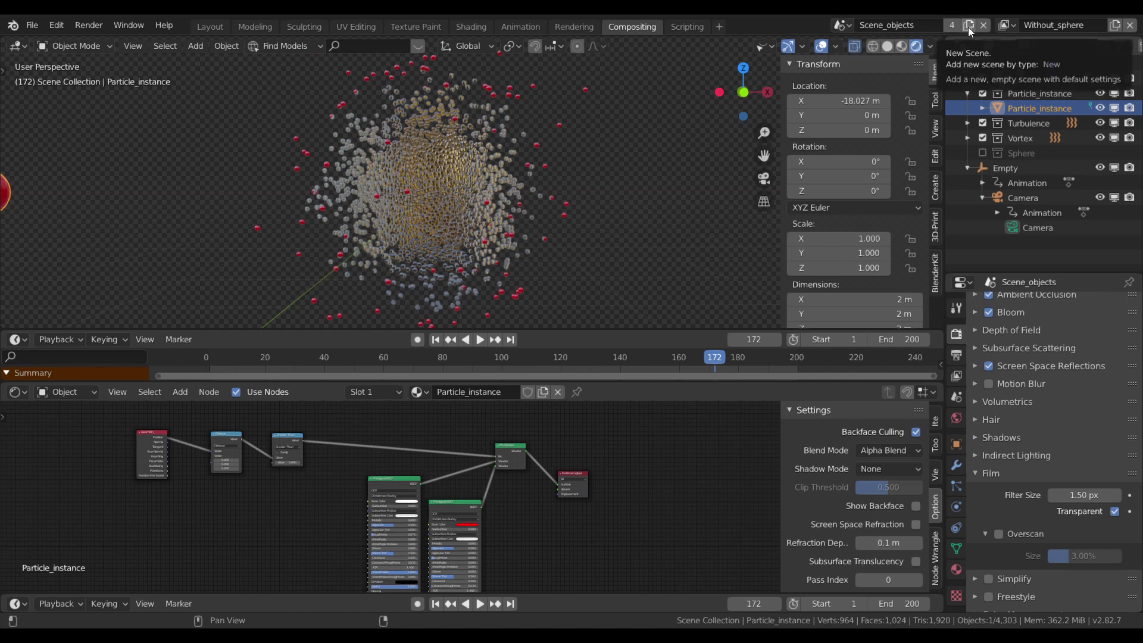
left_click(845, 30)
left_click(863, 43)
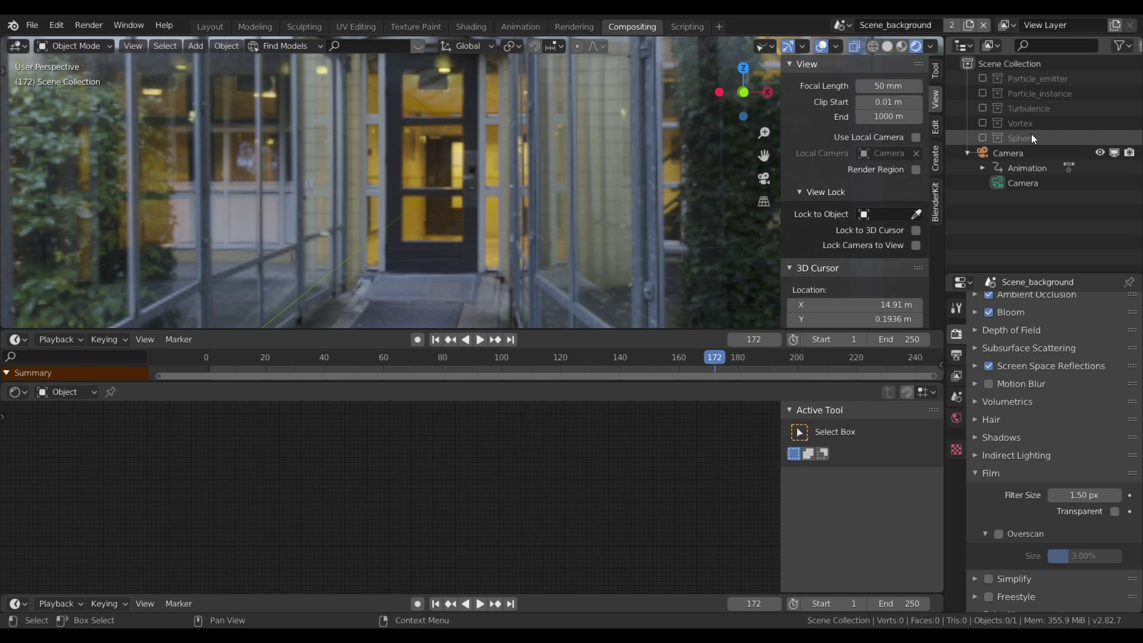
Return to Scene_objects, render the image, and turn the 3D view into the Compositor
left_click(844, 27)
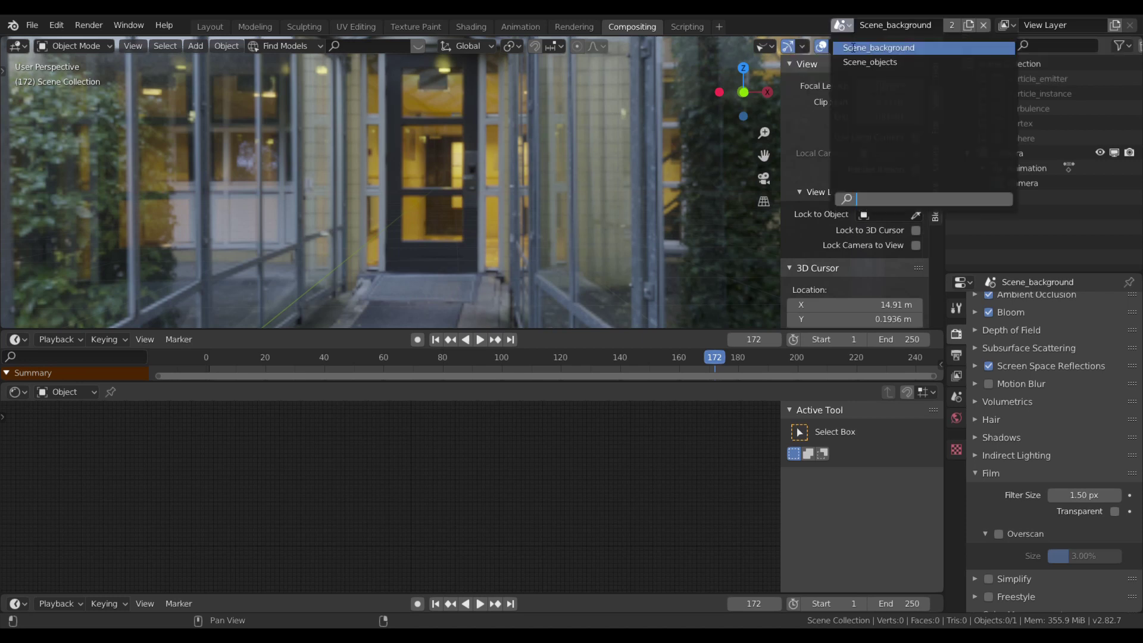
left_click(878, 62)
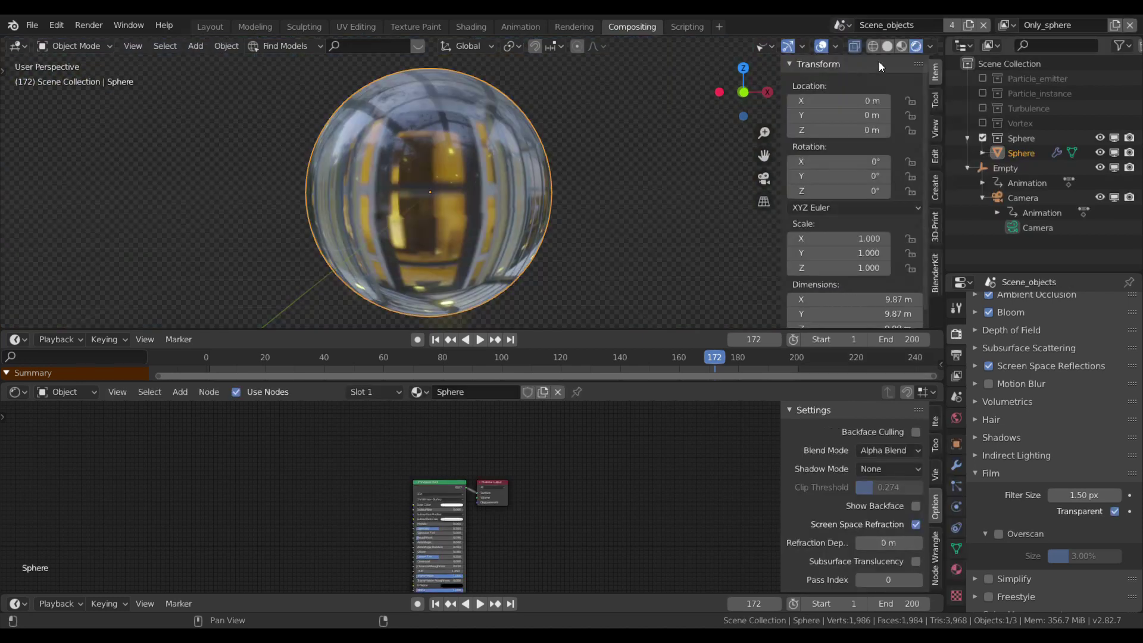
left_click(88, 25)
left_click(115, 48)
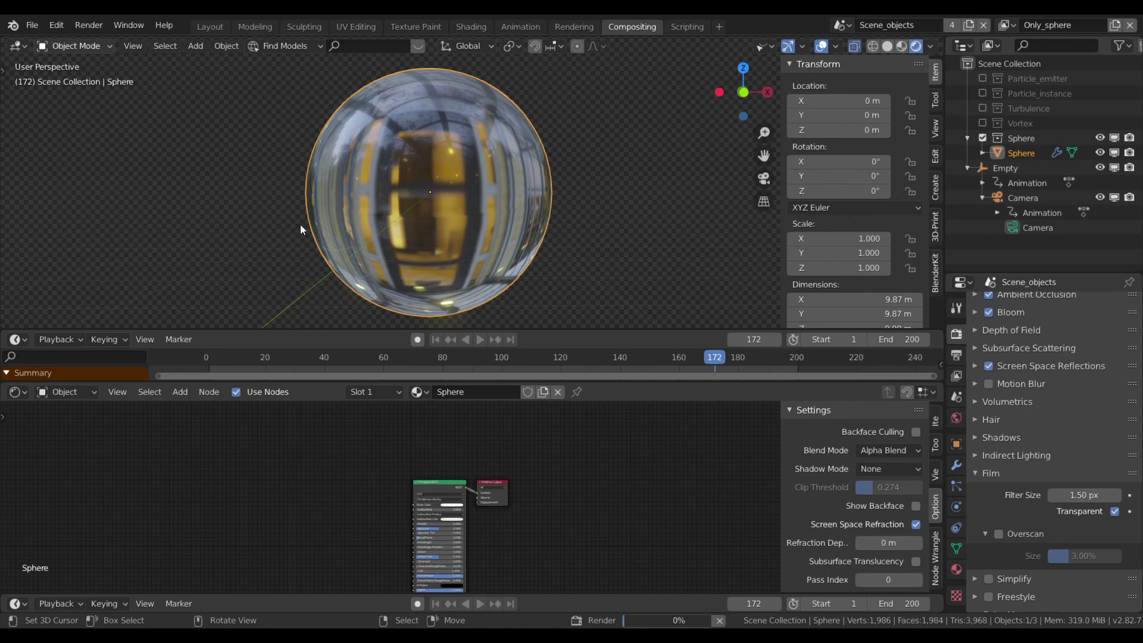
left_click(18, 46)
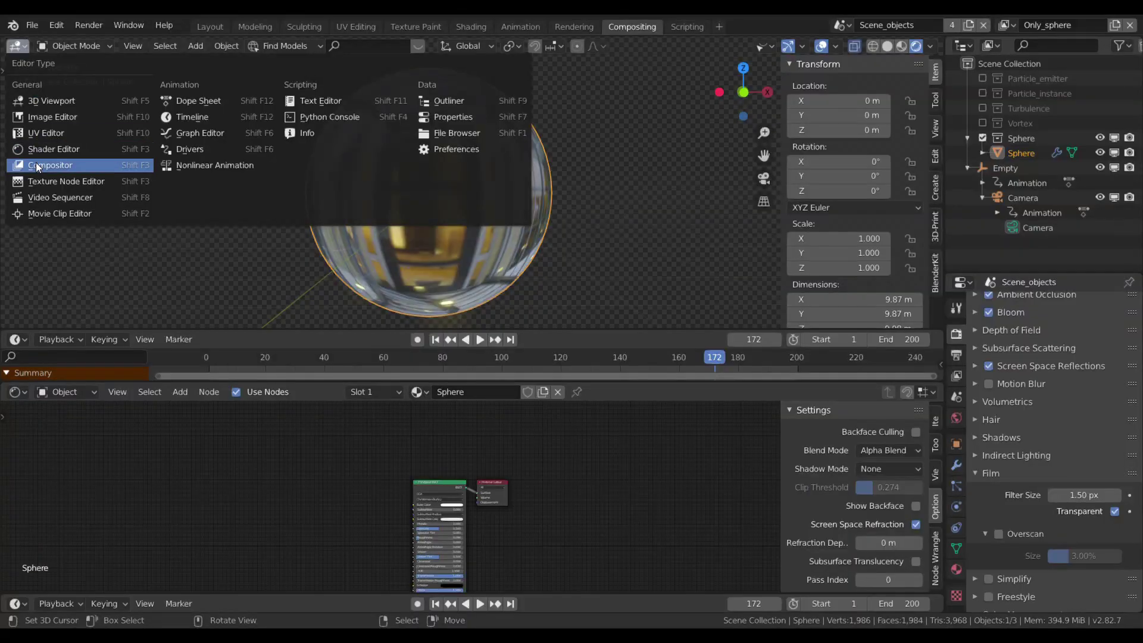
left_click(84, 167)
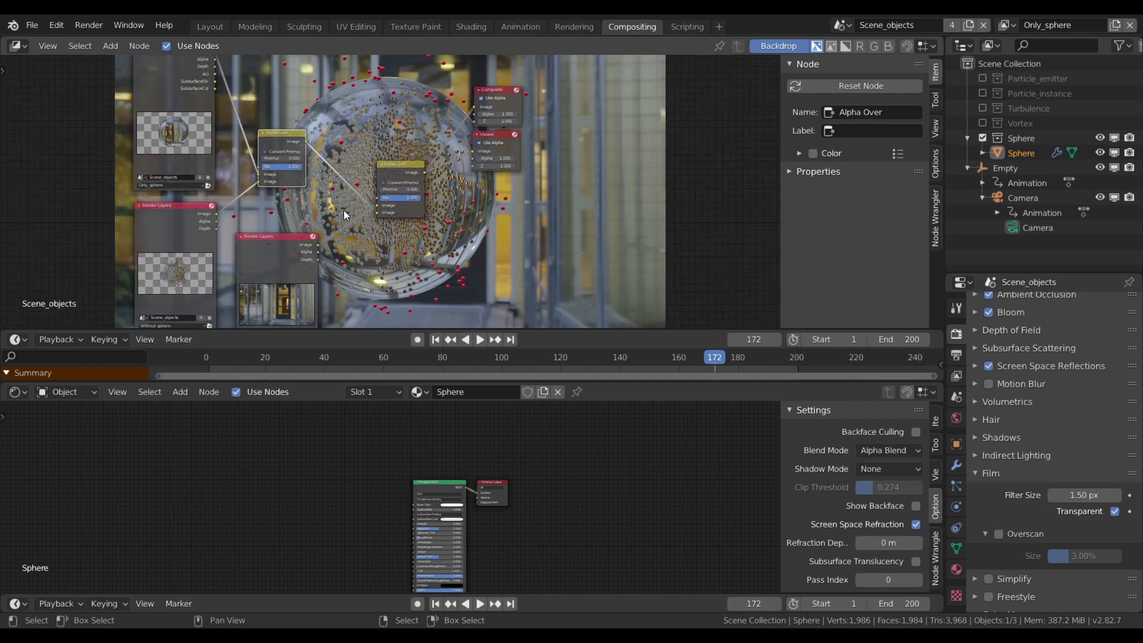
Maximize and zoom into the Compositor, confirming the lower Render Layers node uses Scene_background
key("ctrl+space")
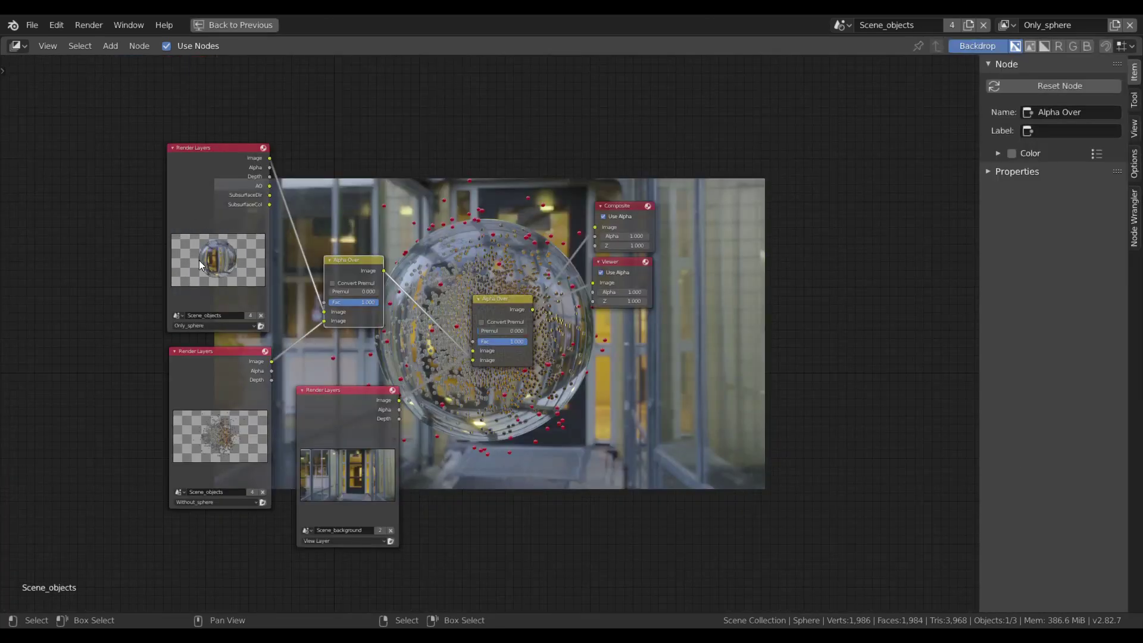
scroll(106, 371, "up", 2)
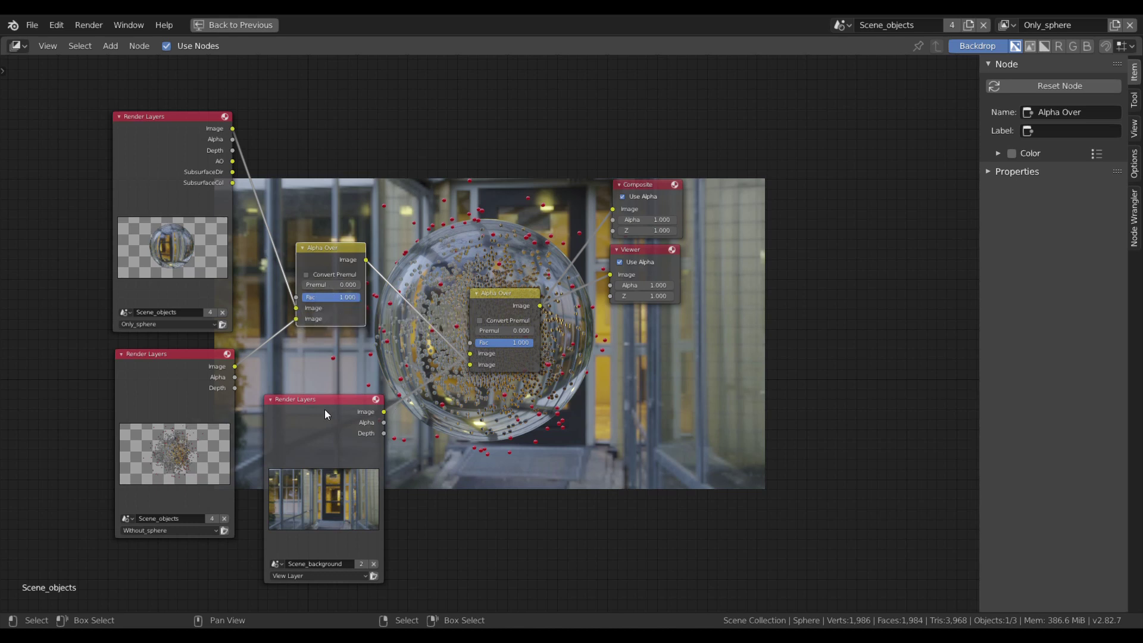
left_click(281, 565)
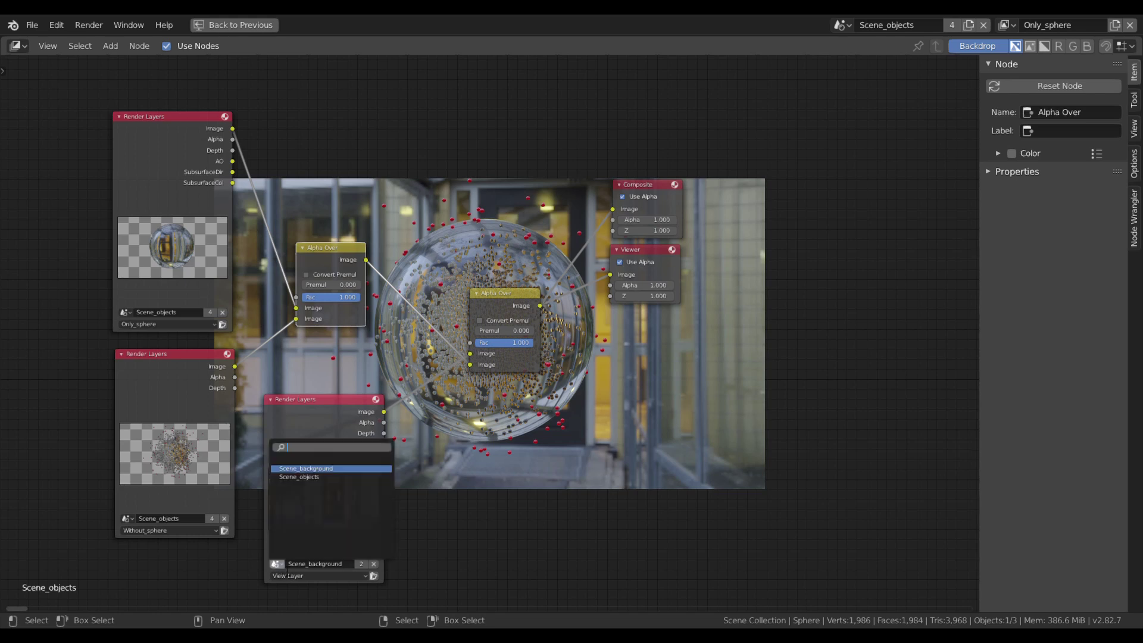
left_click(284, 566)
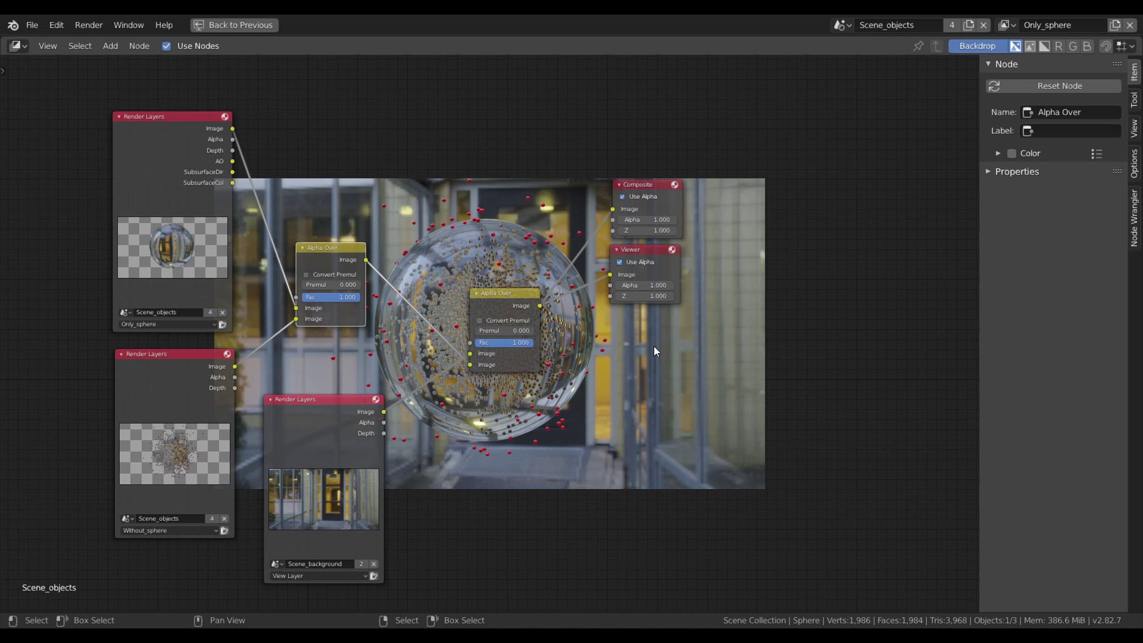
middle_click_drag(629, 378, 442, 270)
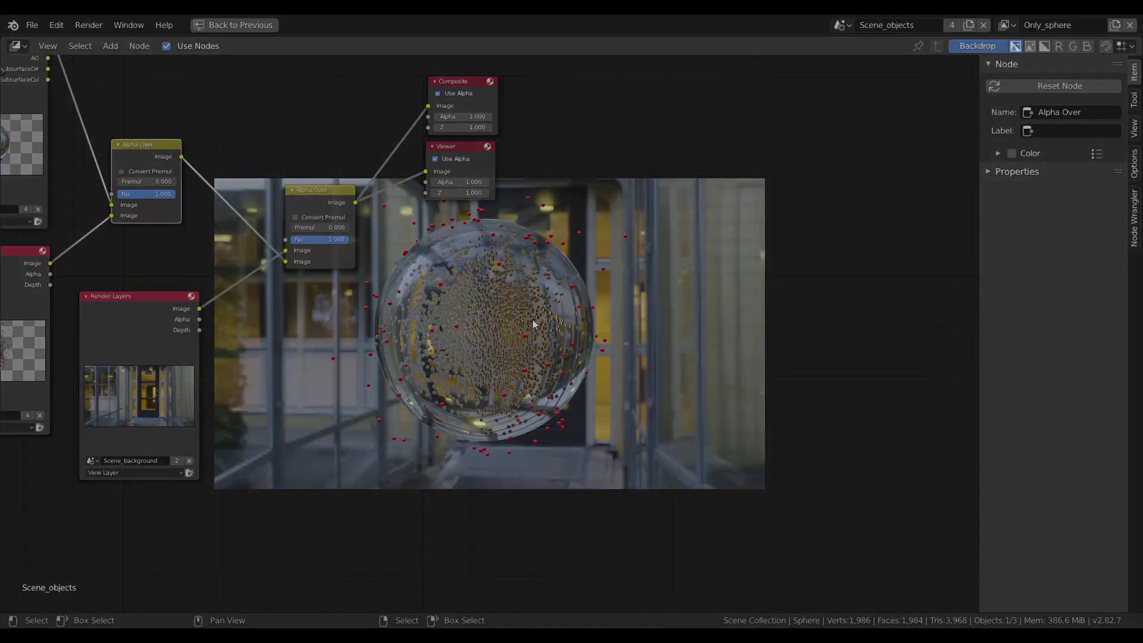
scroll(534, 325, "up", 2)
scroll(533, 325, "down", 4)
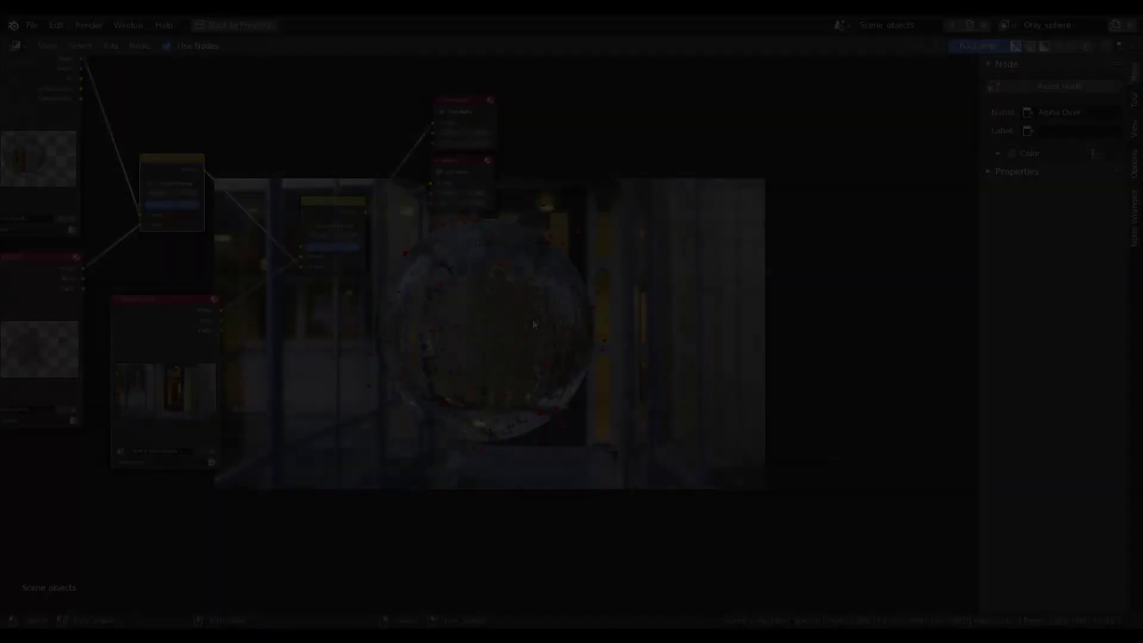